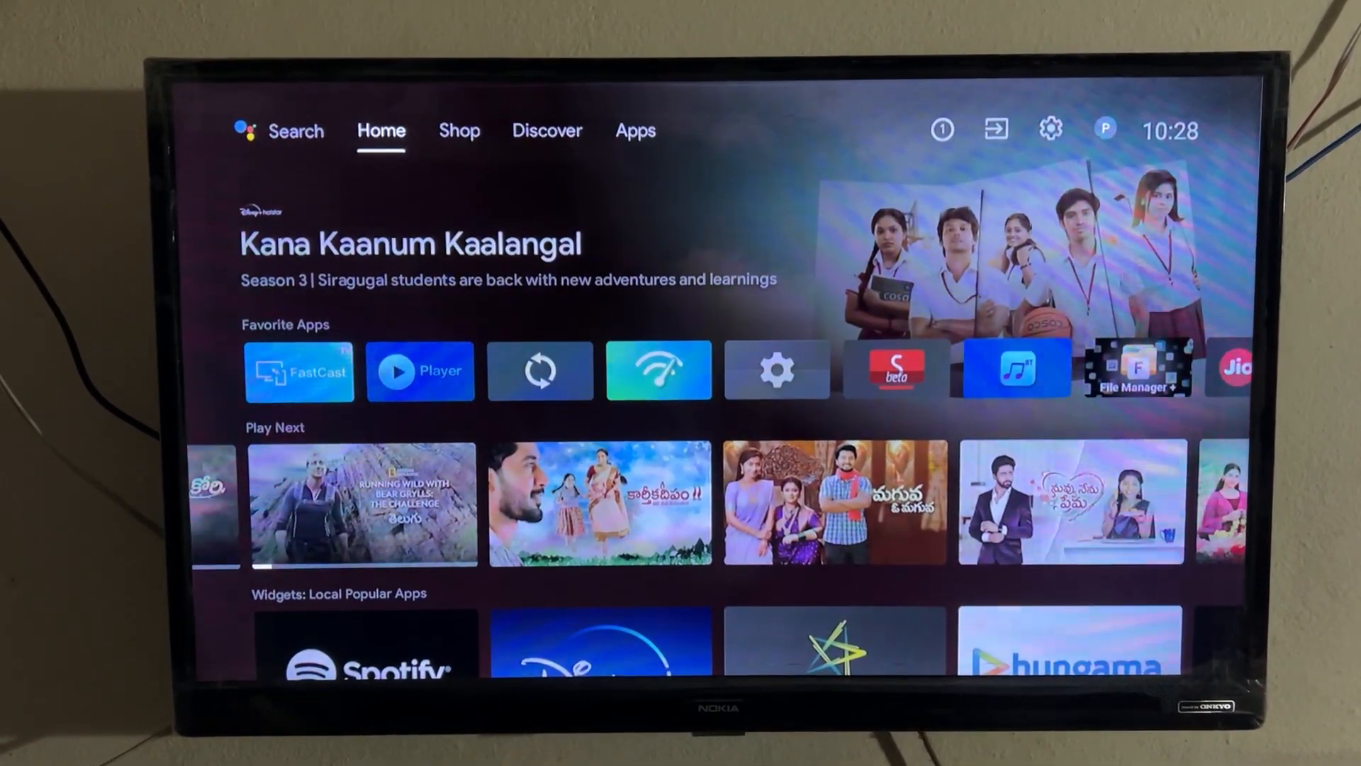
- Move right past the Shop and Discover pages to the installed Apps page
key(Right)
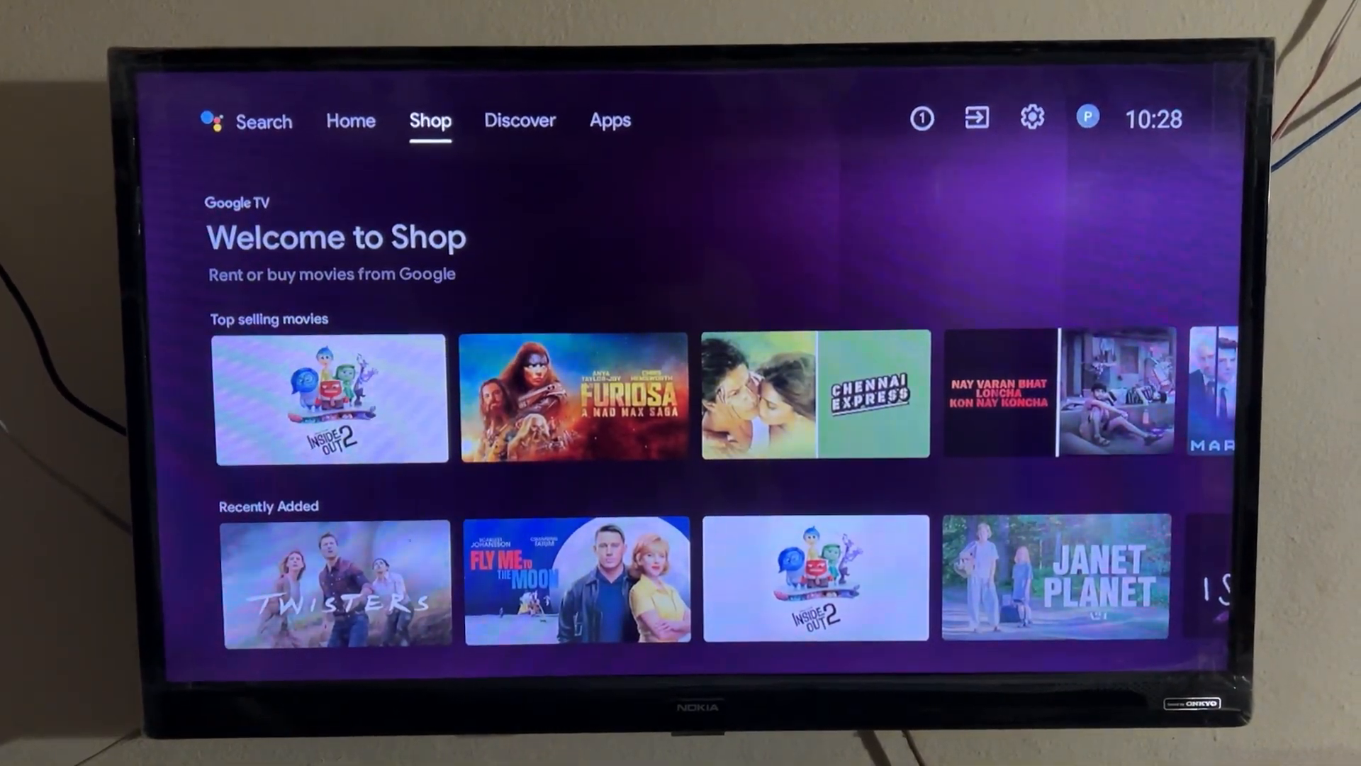
key(Right)
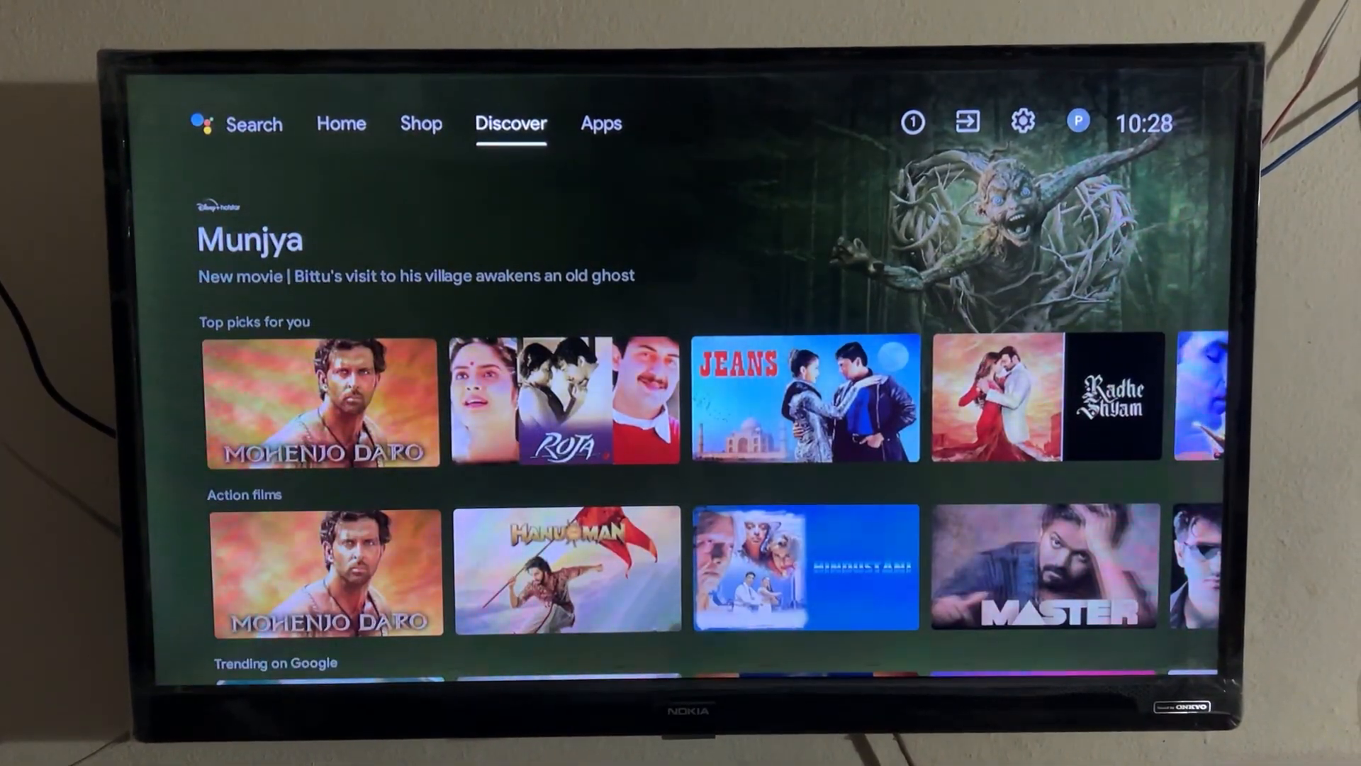
key(Right)
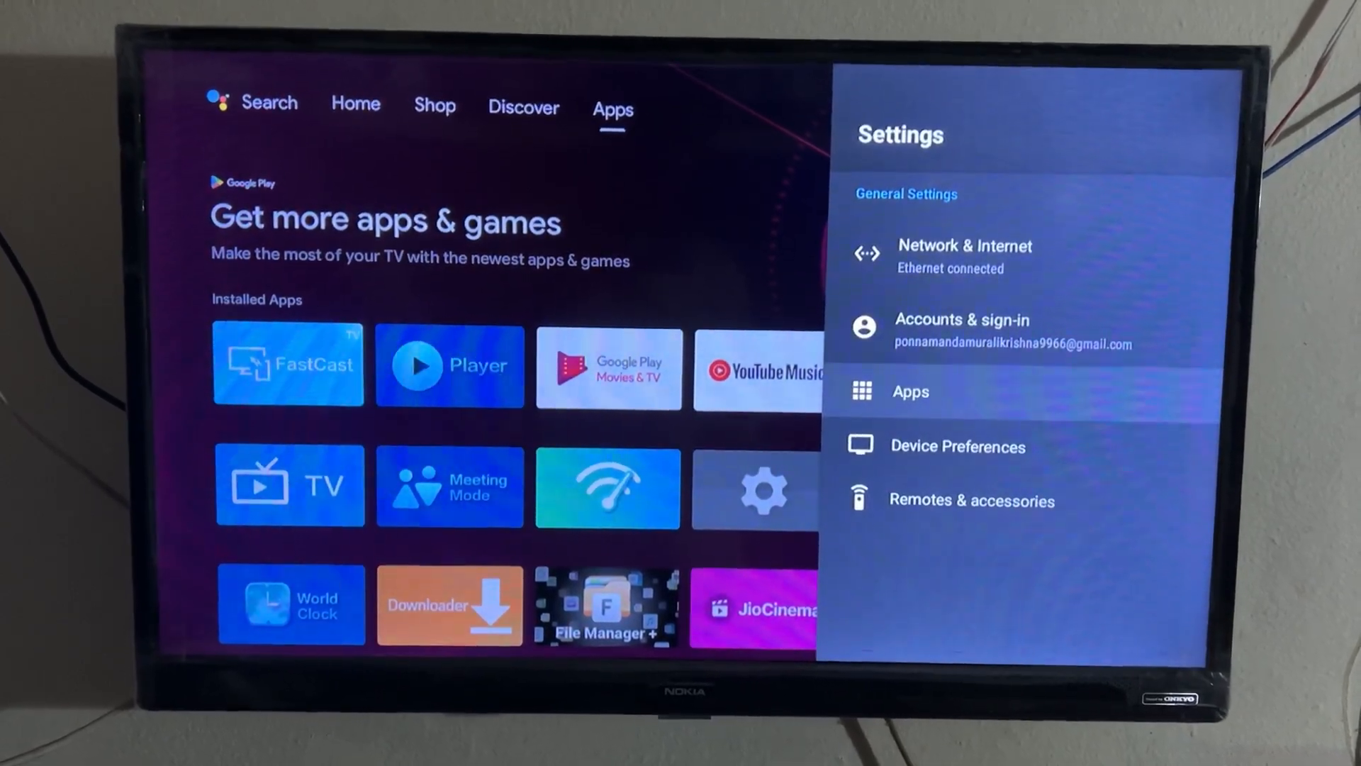
- In Device Preferences > About, select the Android TV OS build entry to confirm developer mode is unlocked
key(Down)
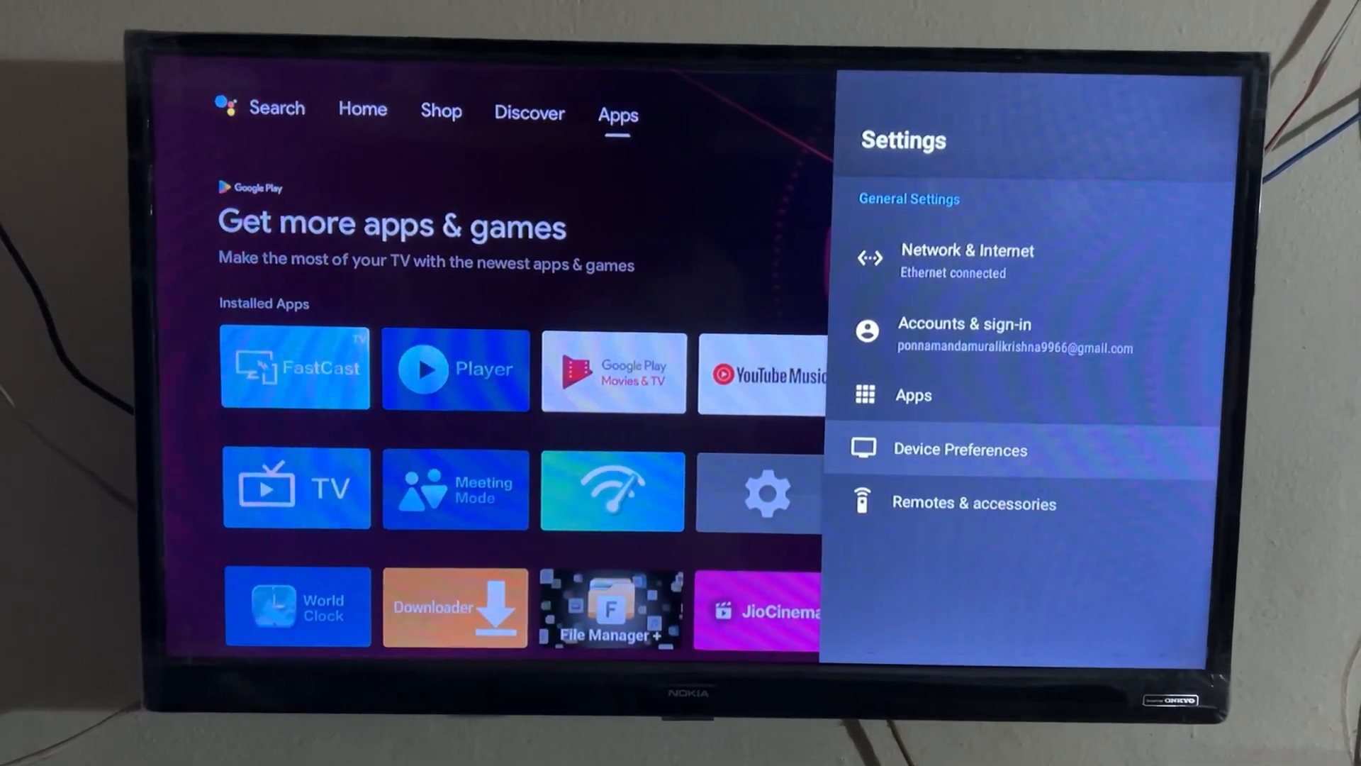
key(Return)
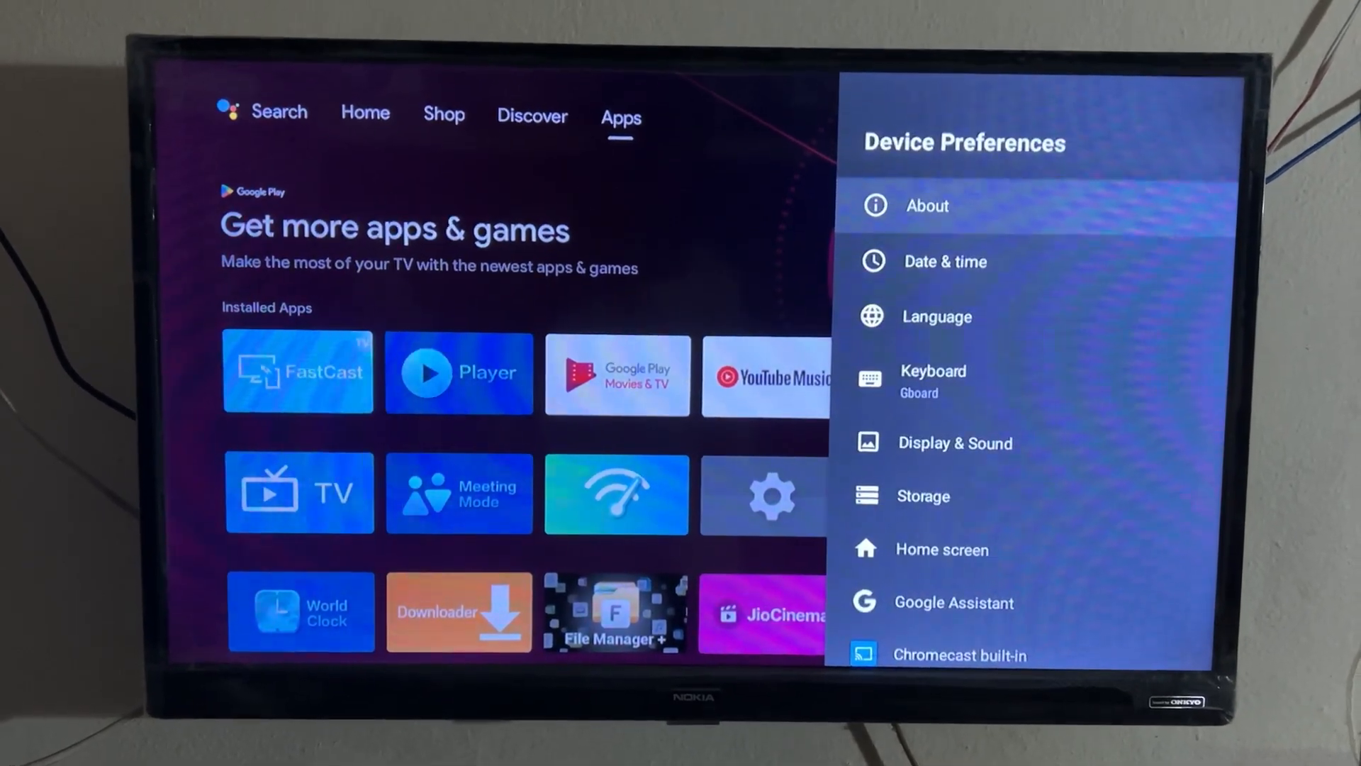
key(Return)
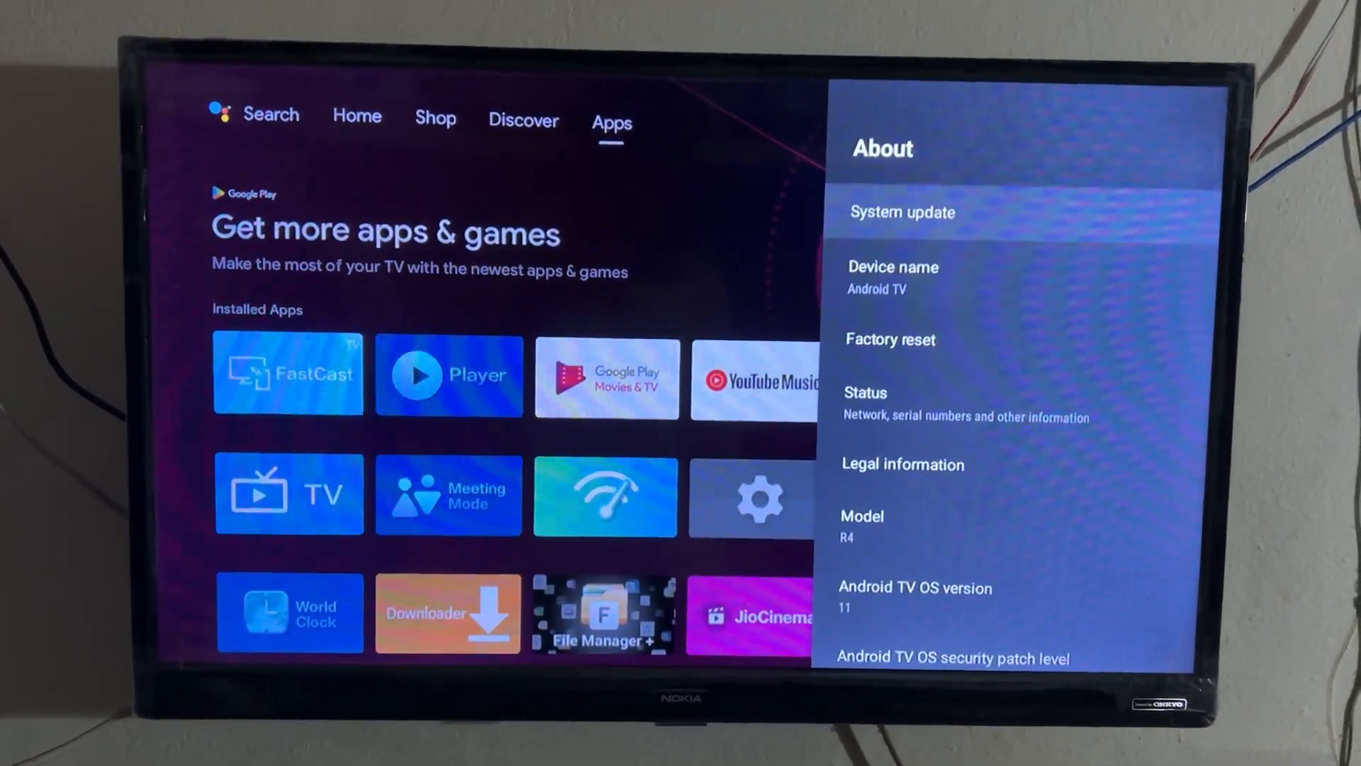
key(Down)
key(Down)
key(Down)
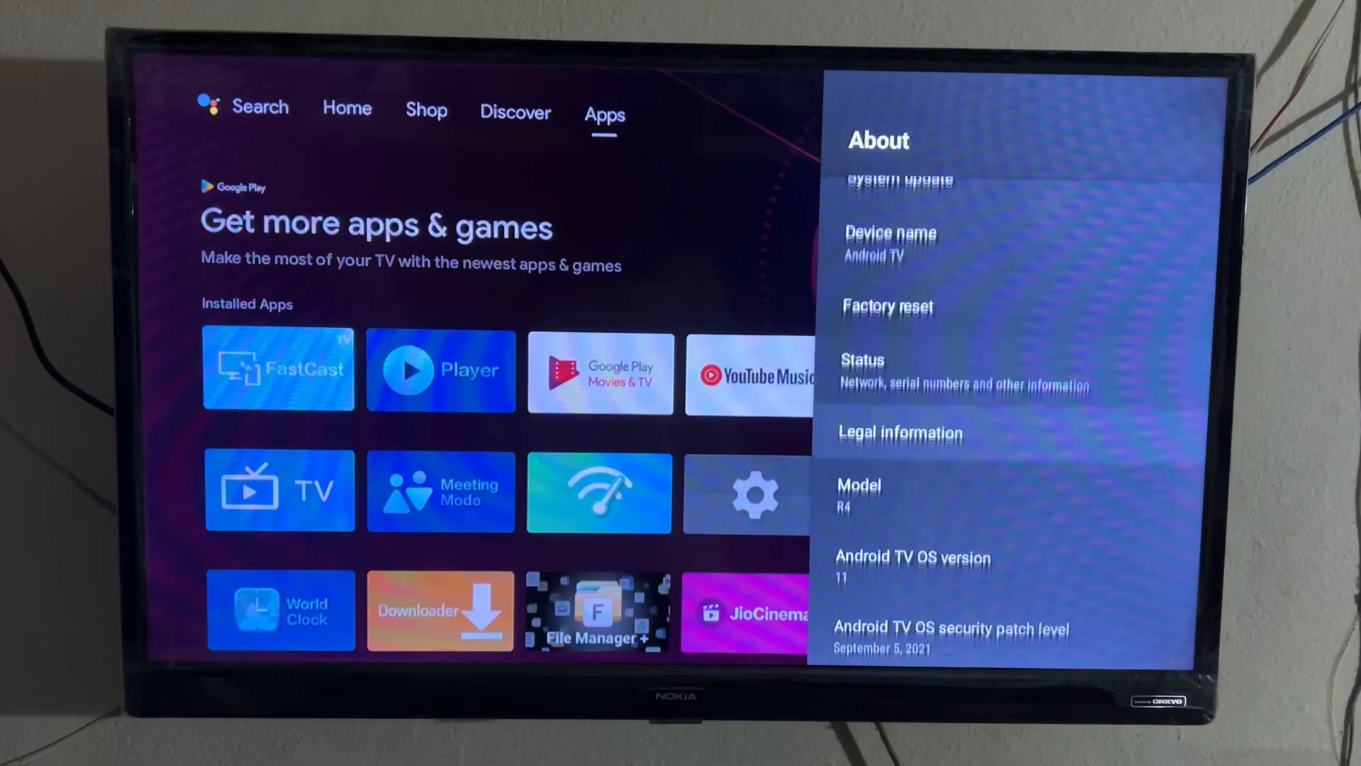
key(Down)
key(Down)
key(Down)
key(Down)
key(Down)
key(Down)
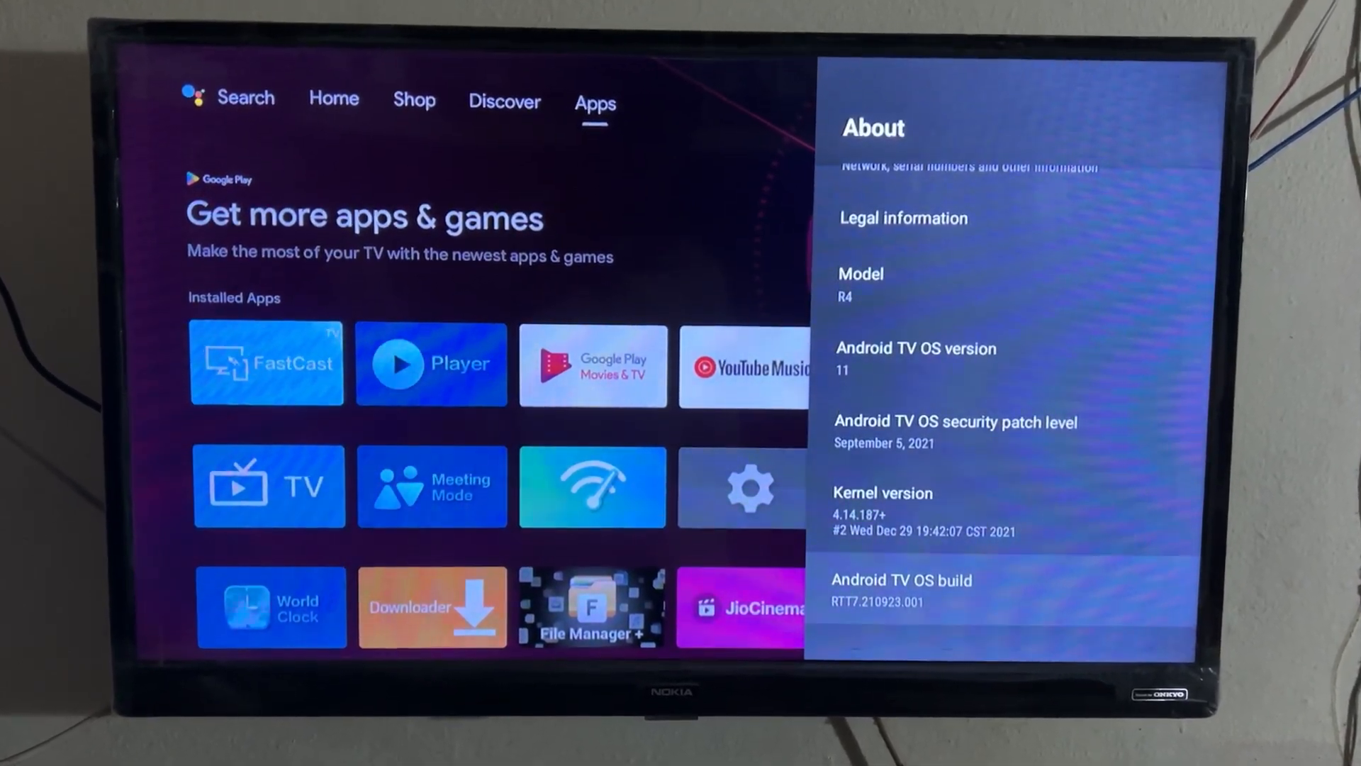
key(Return)
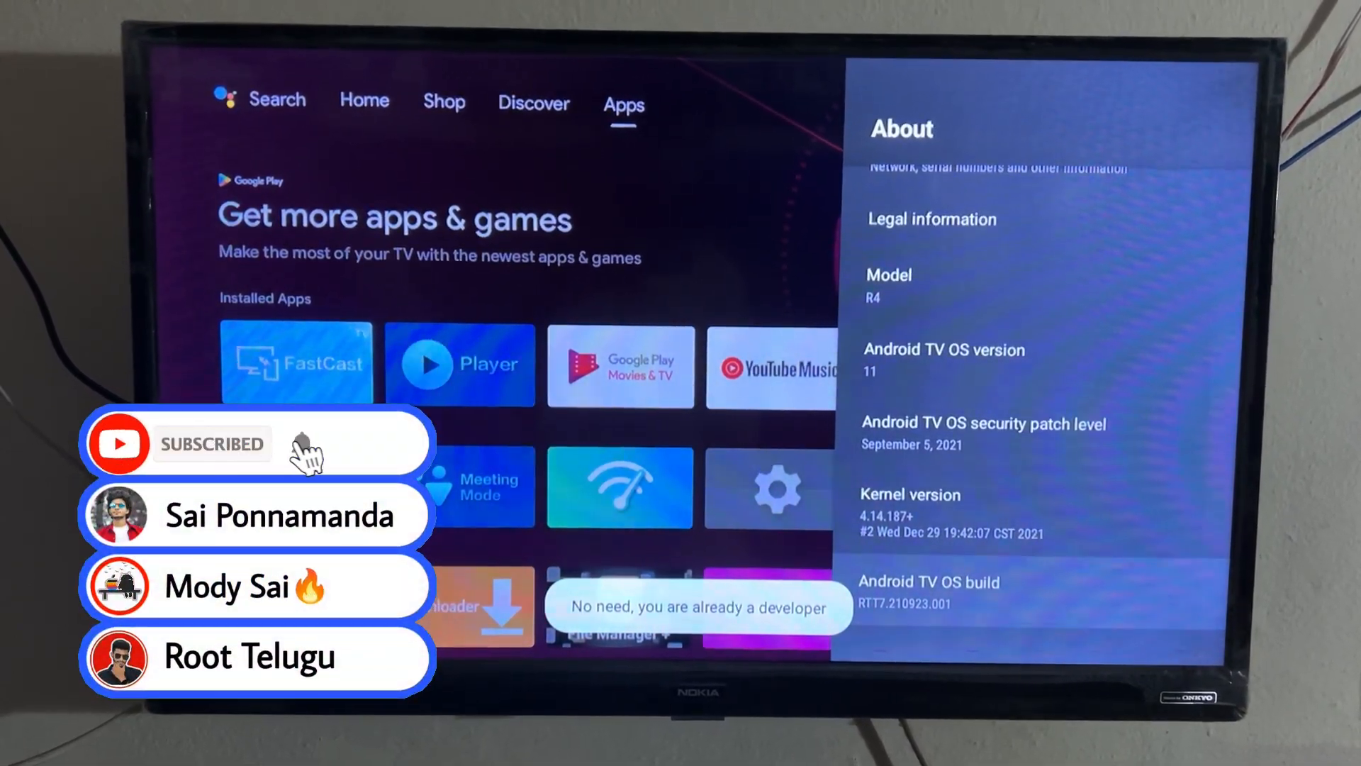
- Back out to Settings and reopen Device Preferences, scrolling down toward Developer options
key(Escape)
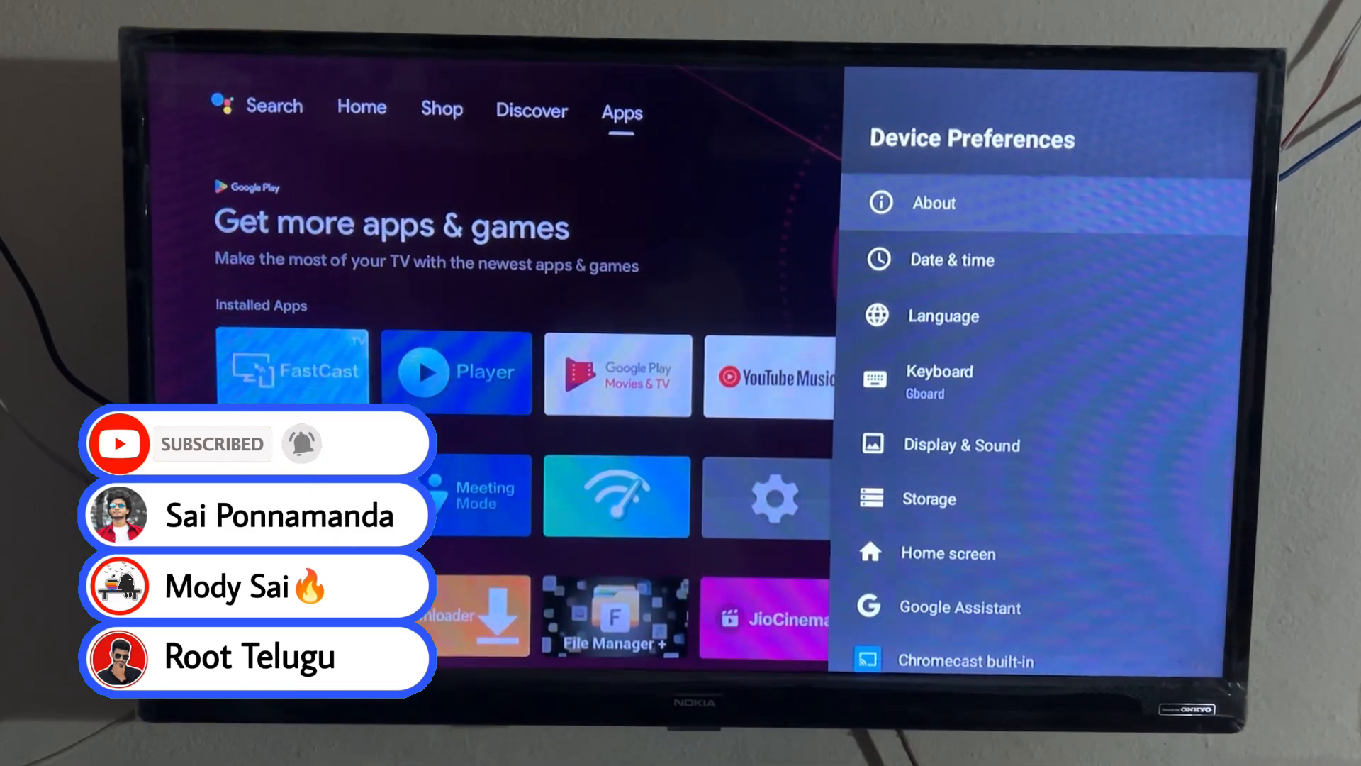
key(Escape)
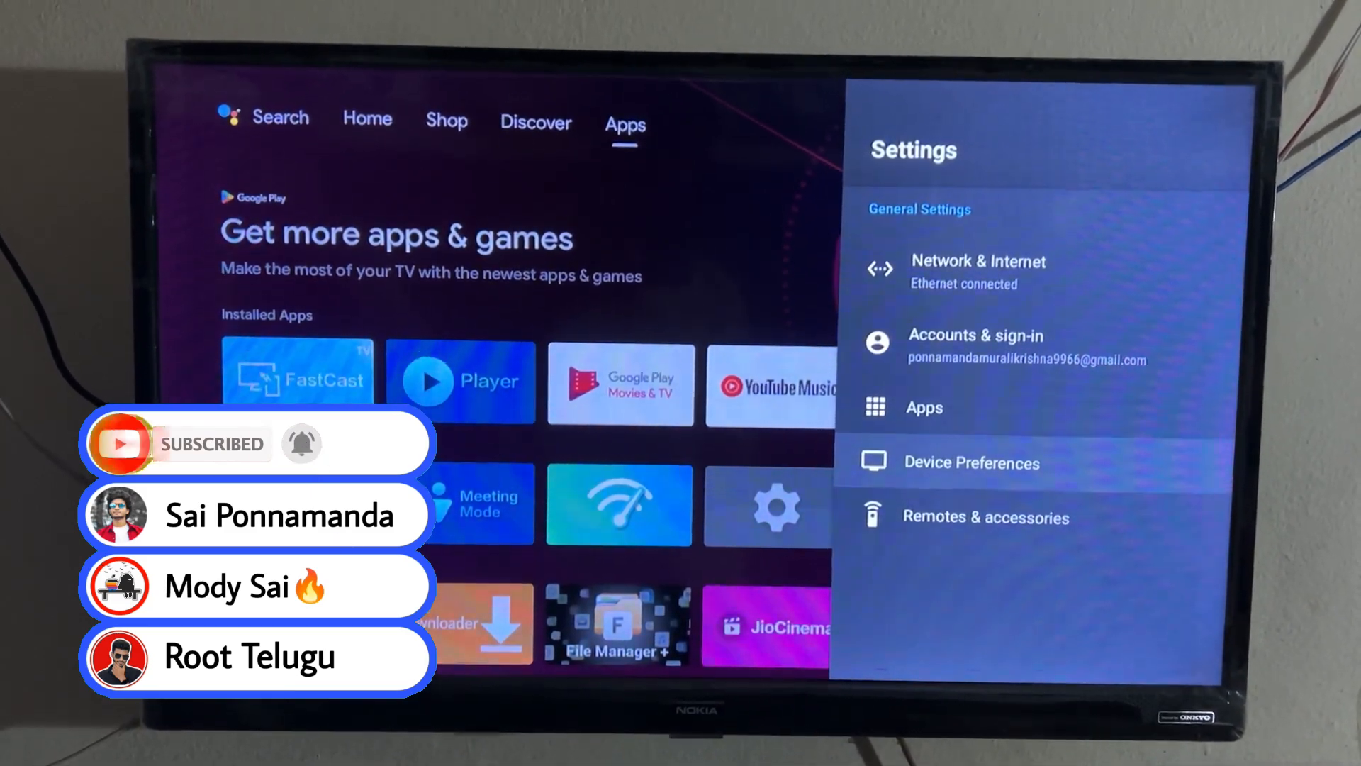
key(Return)
key(Down)
key(Down)
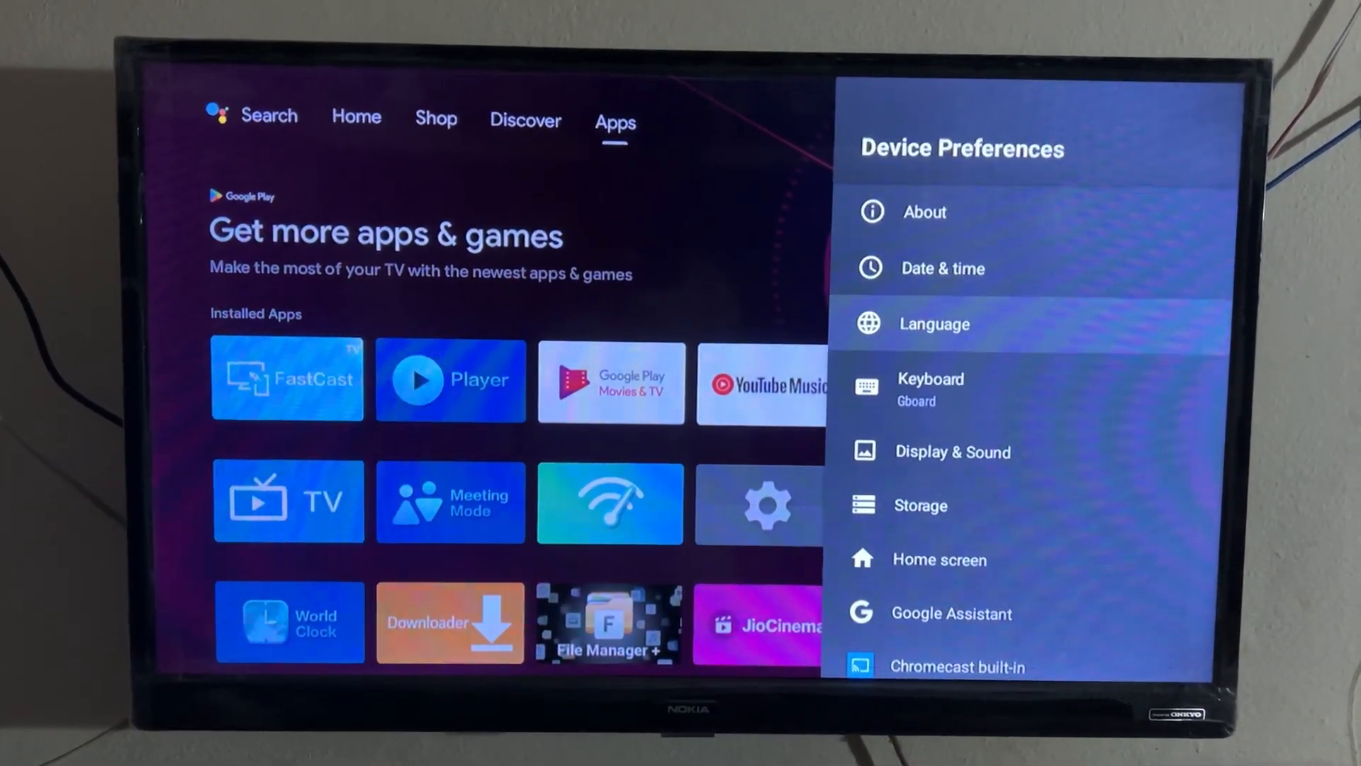
key(Down)
key(Down)
key(Down)
key(Down)
key(Down)
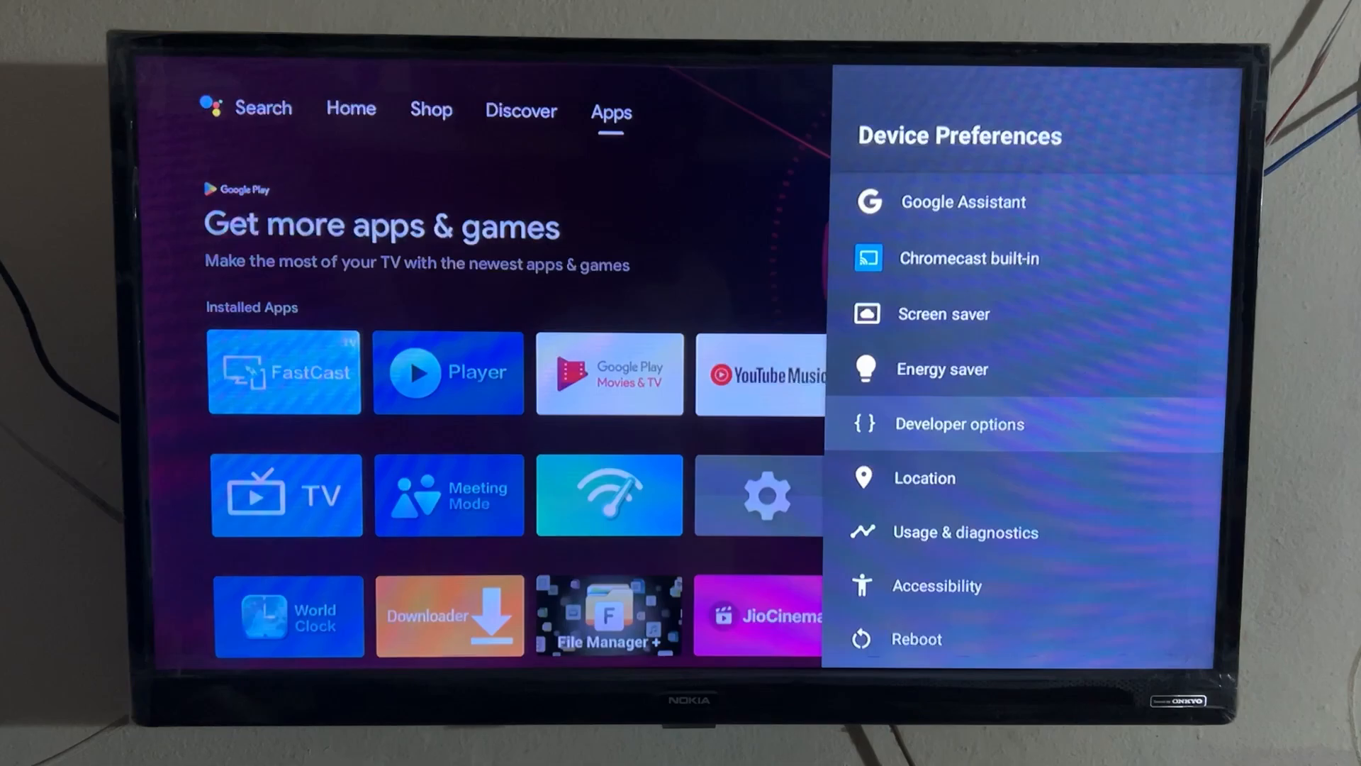
- In Developer options, set the window animation scale to .5x
key(Return)
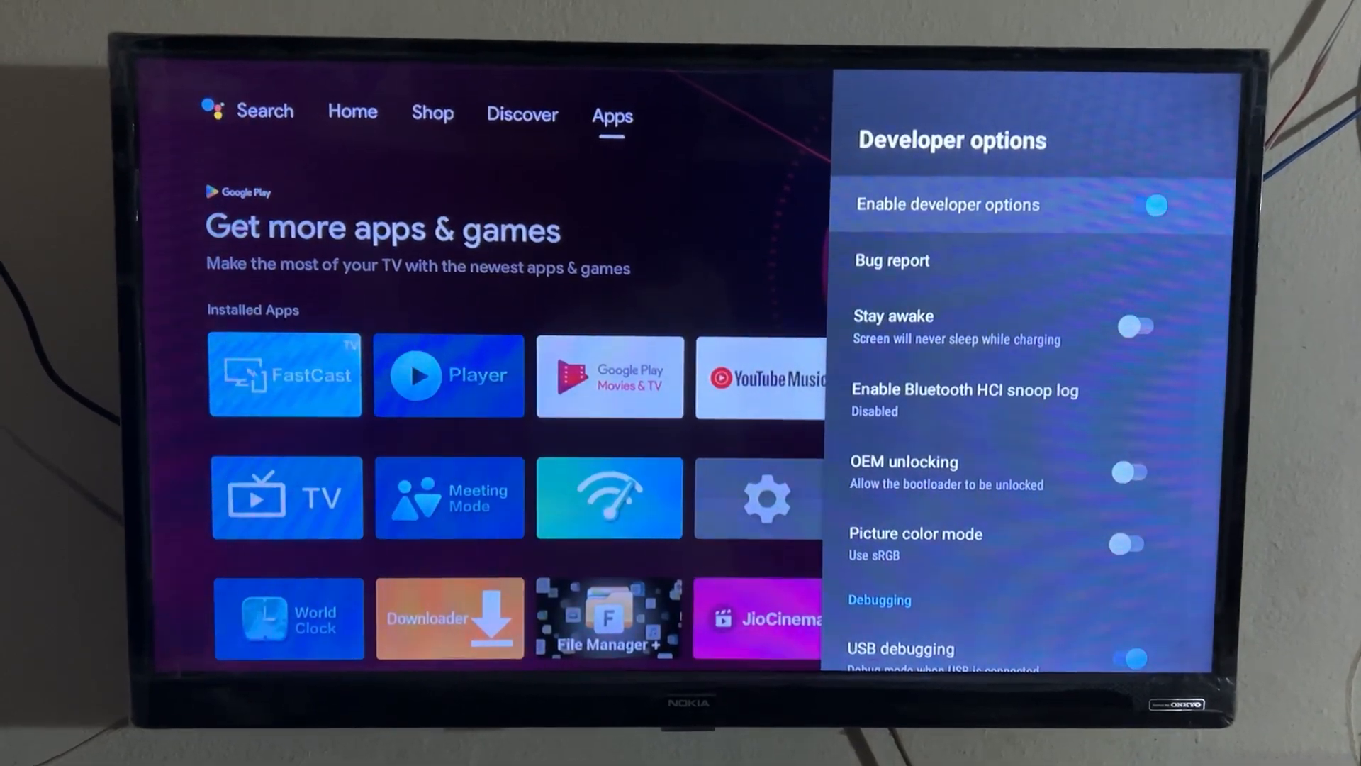
key(Down)
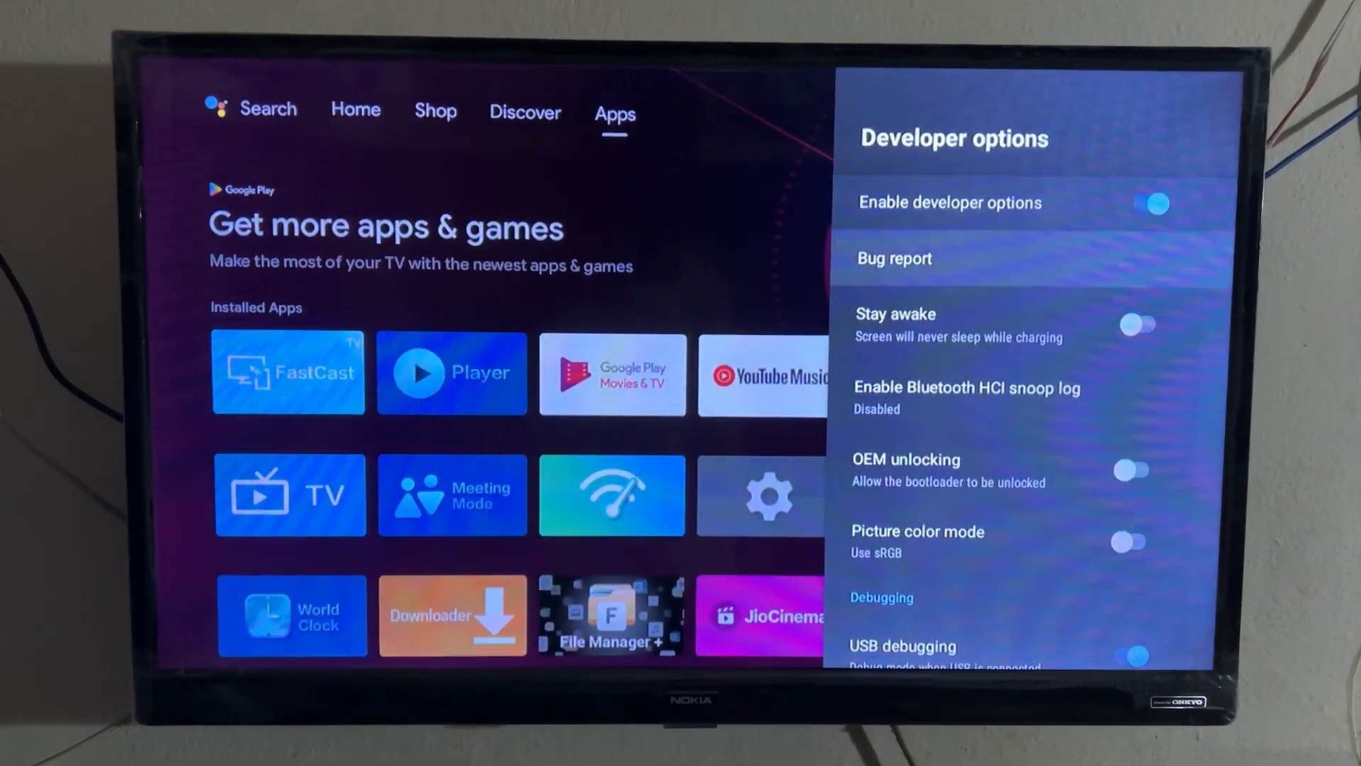
key(Up)
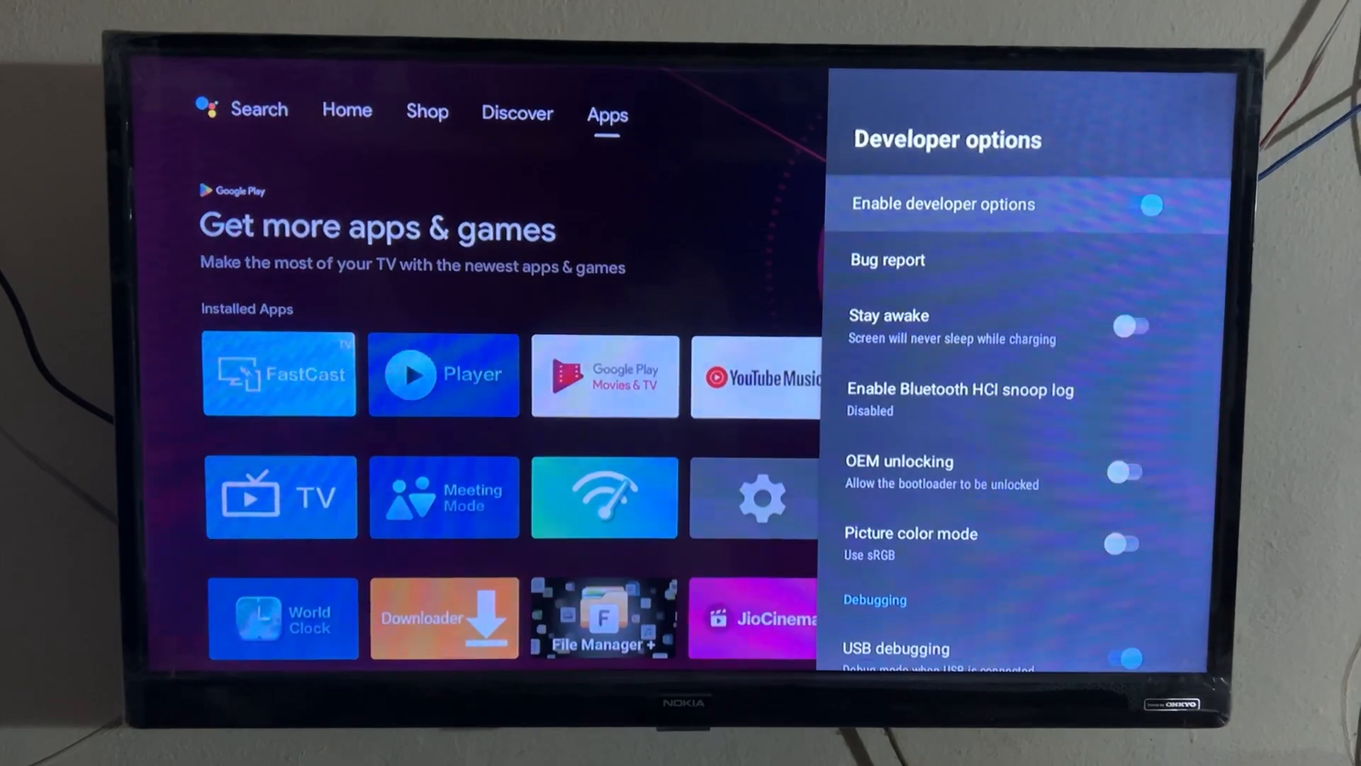
key(Down)
key(Down)
key(Down)
key(Down)
key(Down)
key(Down)
key(Down)
key(Down)
key(Down)
key(Down)
key(Down)
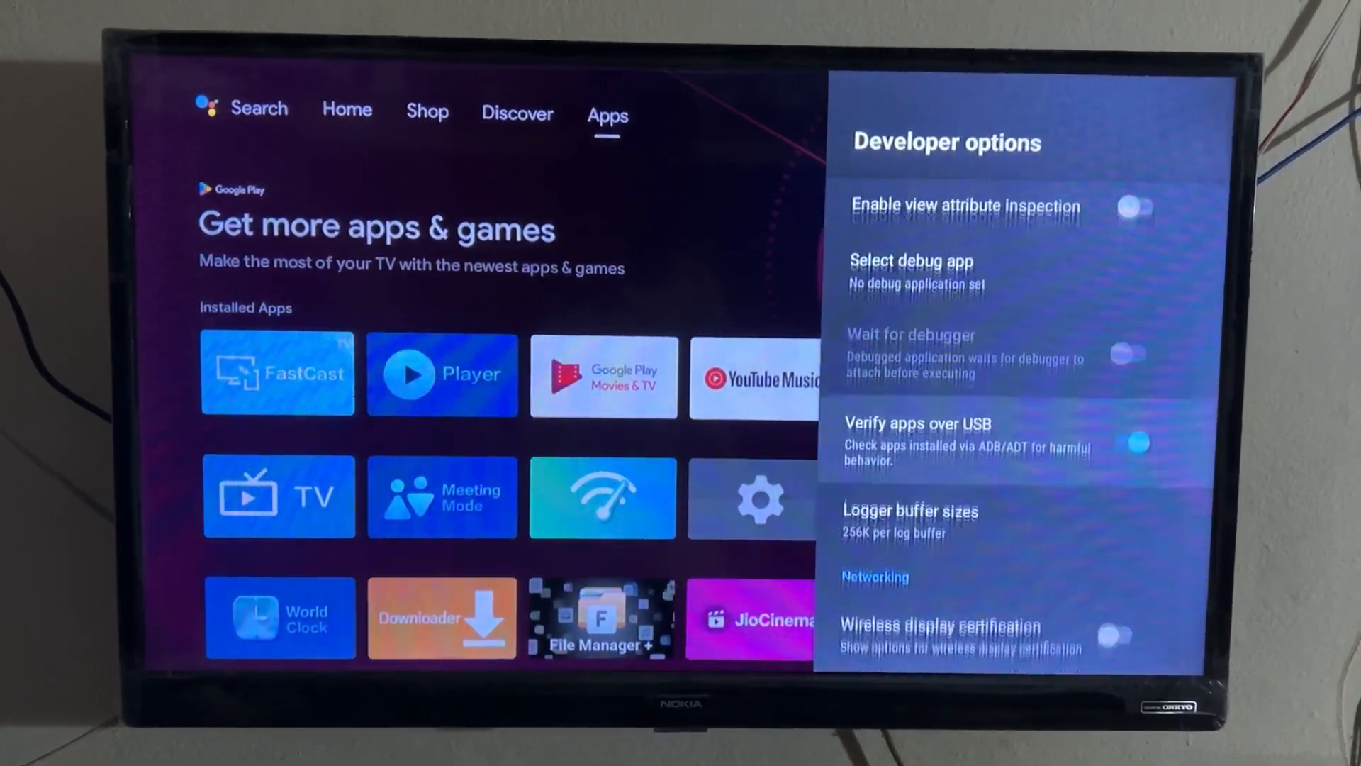
key(Down)
key(Down)
key(Down)
key(Down)
key(Down)
key(Down)
key(Down)
key(Down)
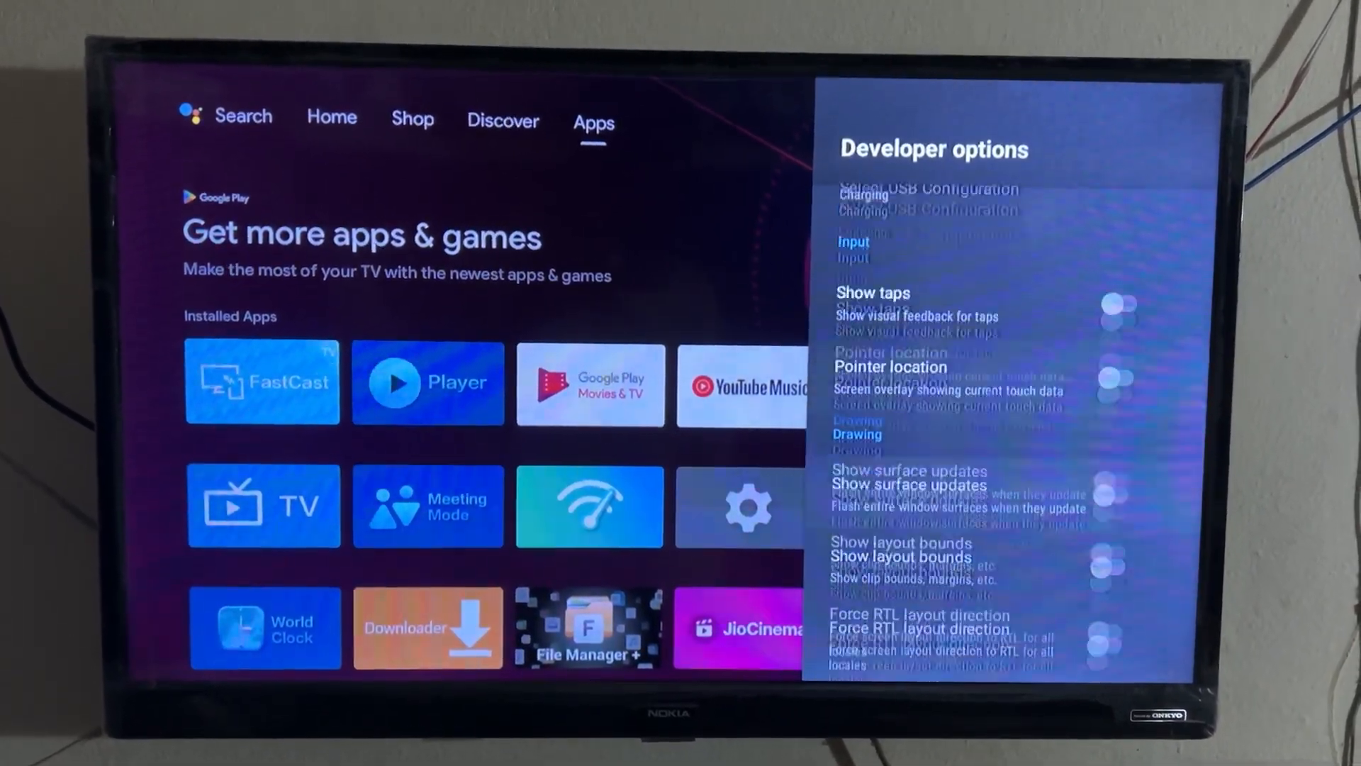
key(Down)
key(Down)
key(Down)
key(Down)
key(Down)
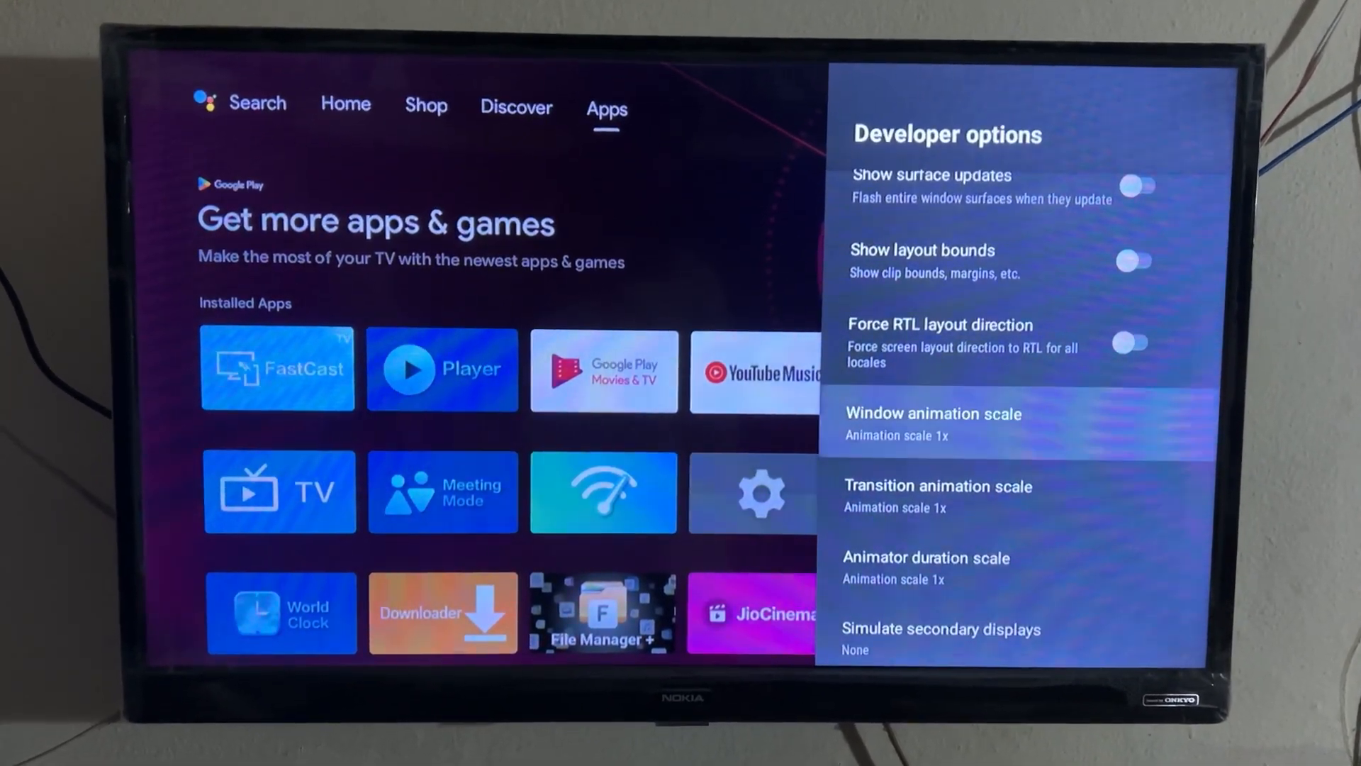
key(Return)
key(Down)
key(Return)
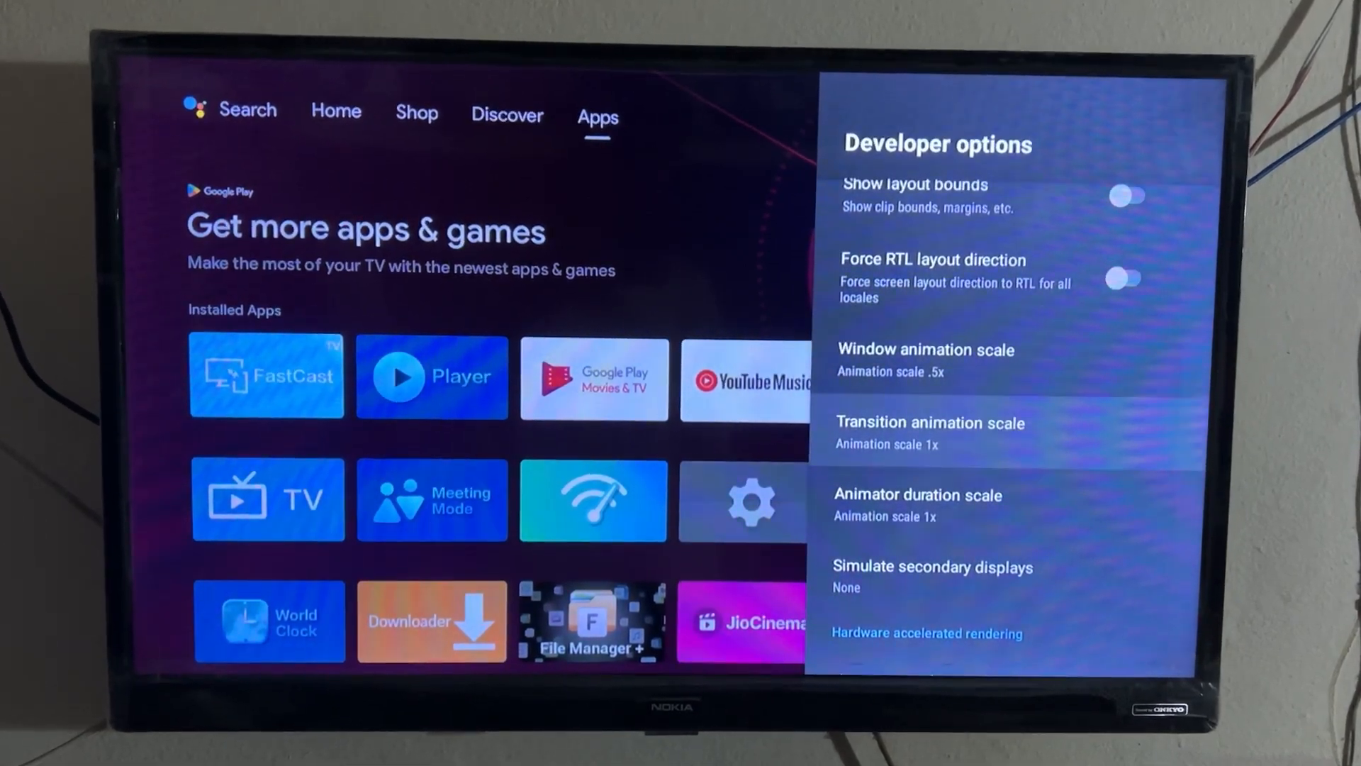
- Set the transition animation scale and animator duration scale to .5x
key(Down)
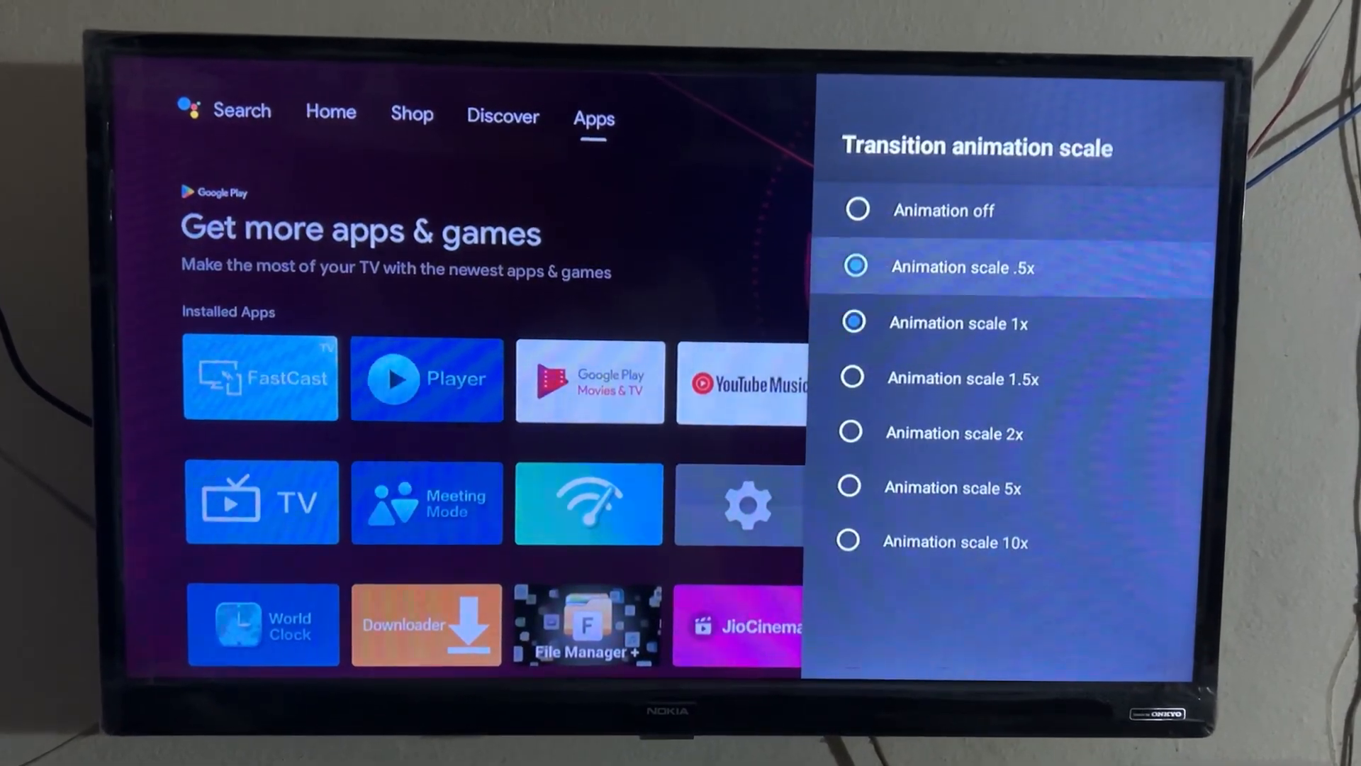
key(Return)
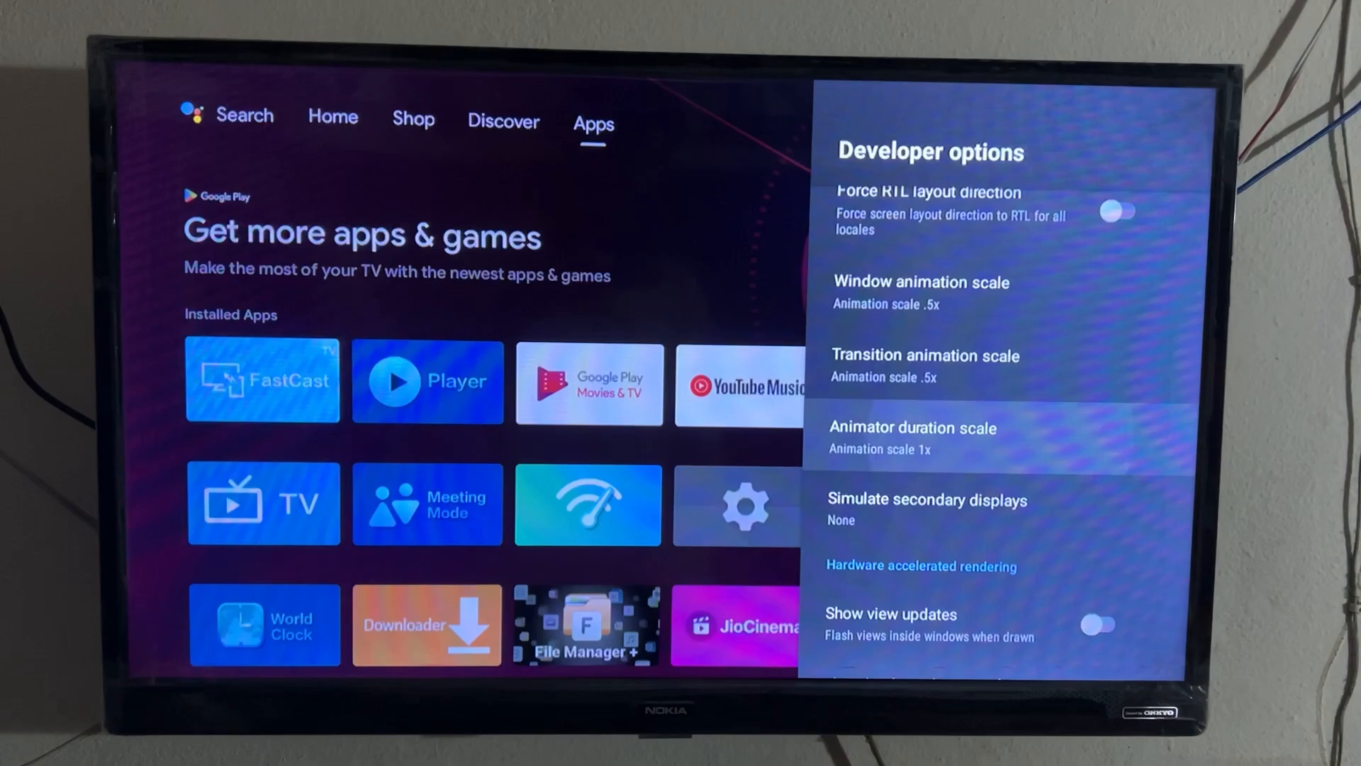
key(Return)
key(Up)
key(Return)
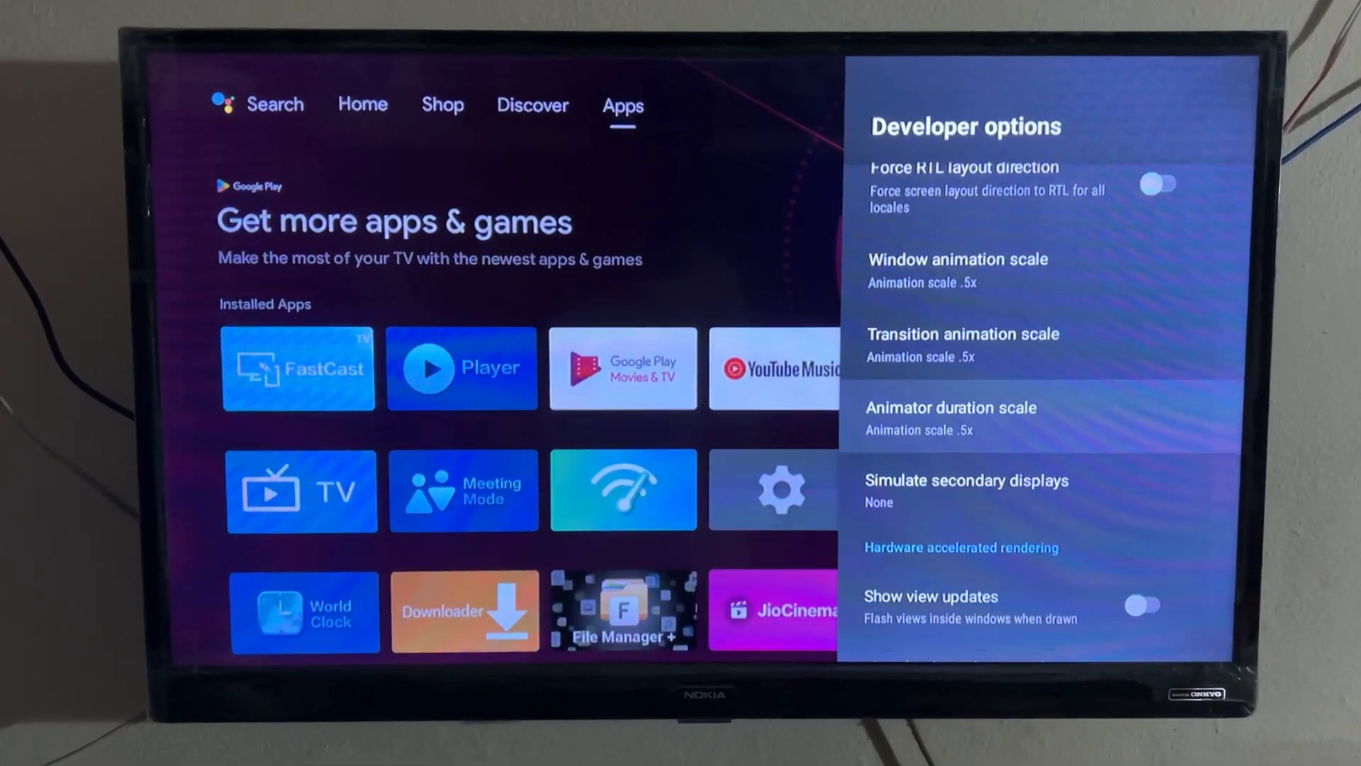
- Scroll to the apps section and set Background process limit to at most 2 processes
key(Down)
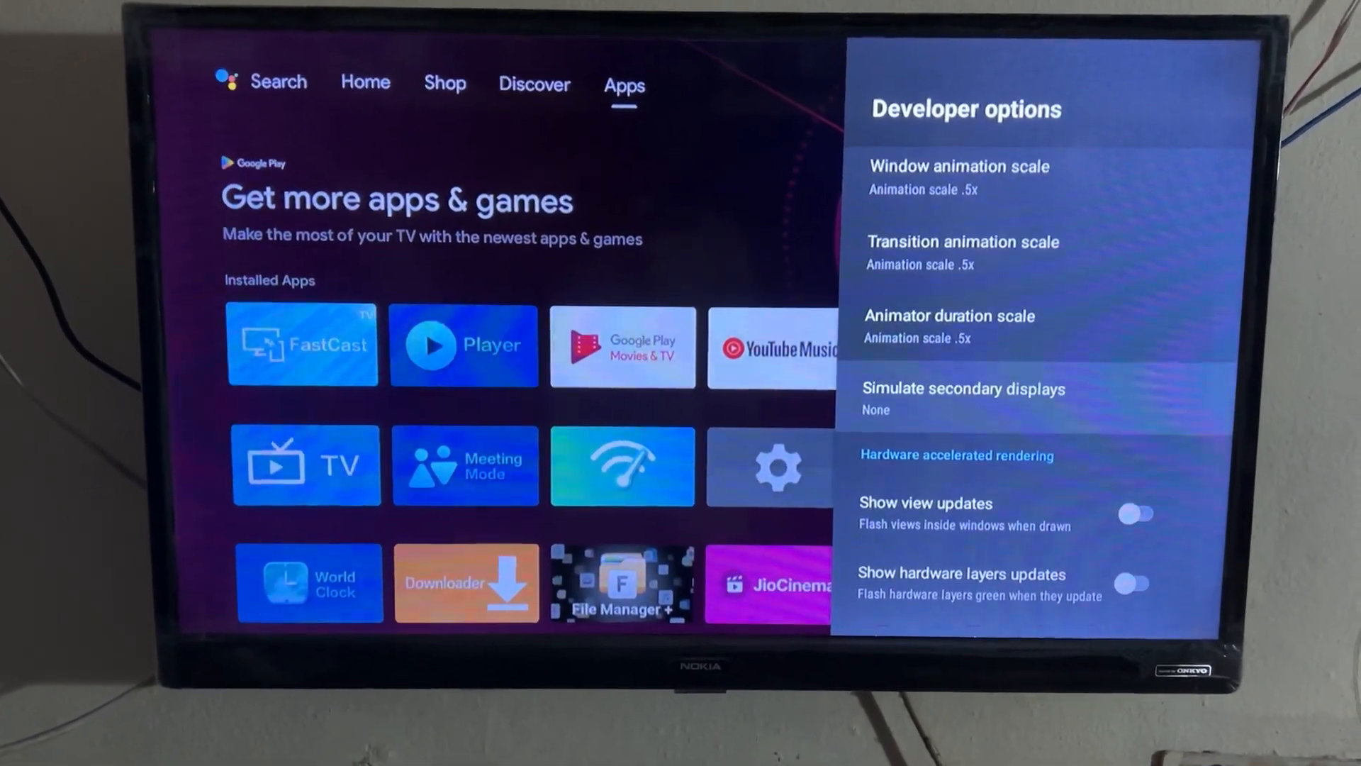
key(Down)
key(Down)
key(Down)
key(Down)
key(Down)
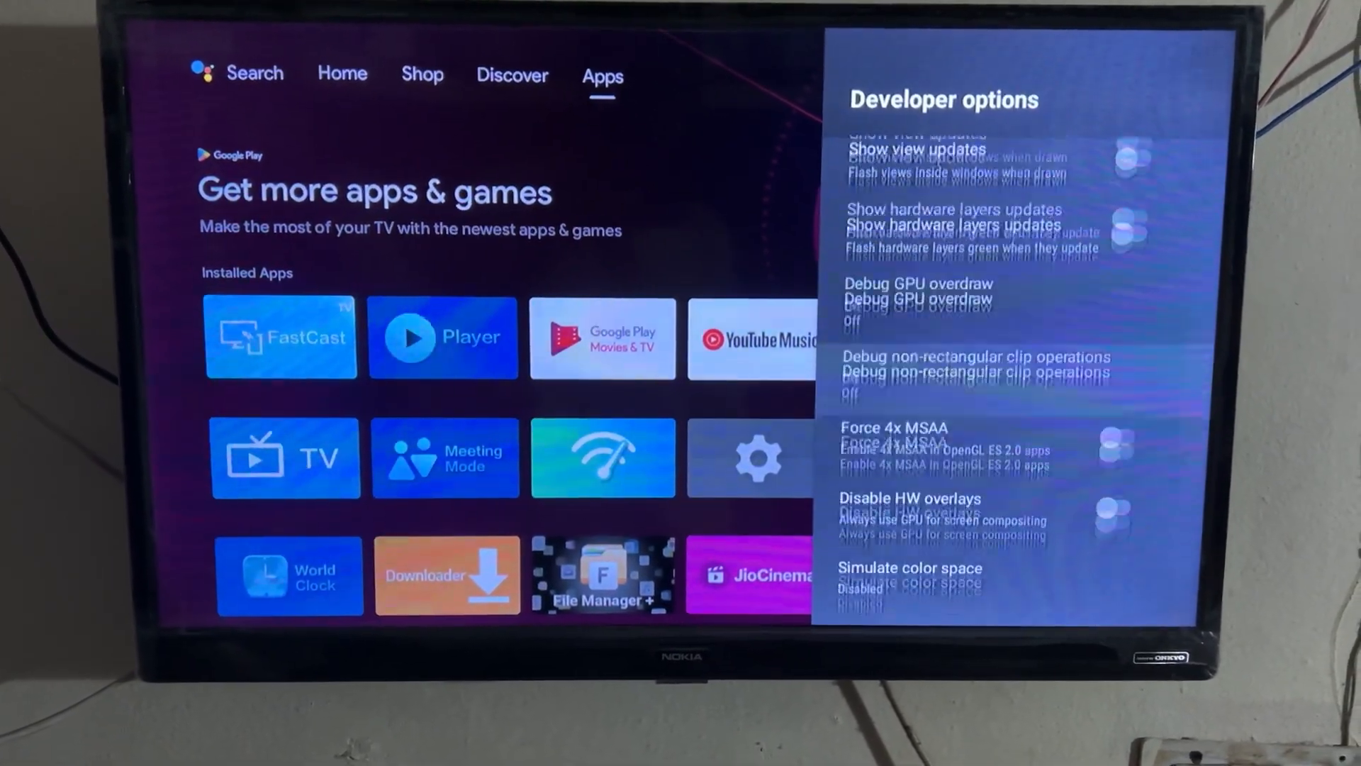
key(Down)
key(Down)
key(Down)
key(Down)
key(Down)
key(Down)
key(Down)
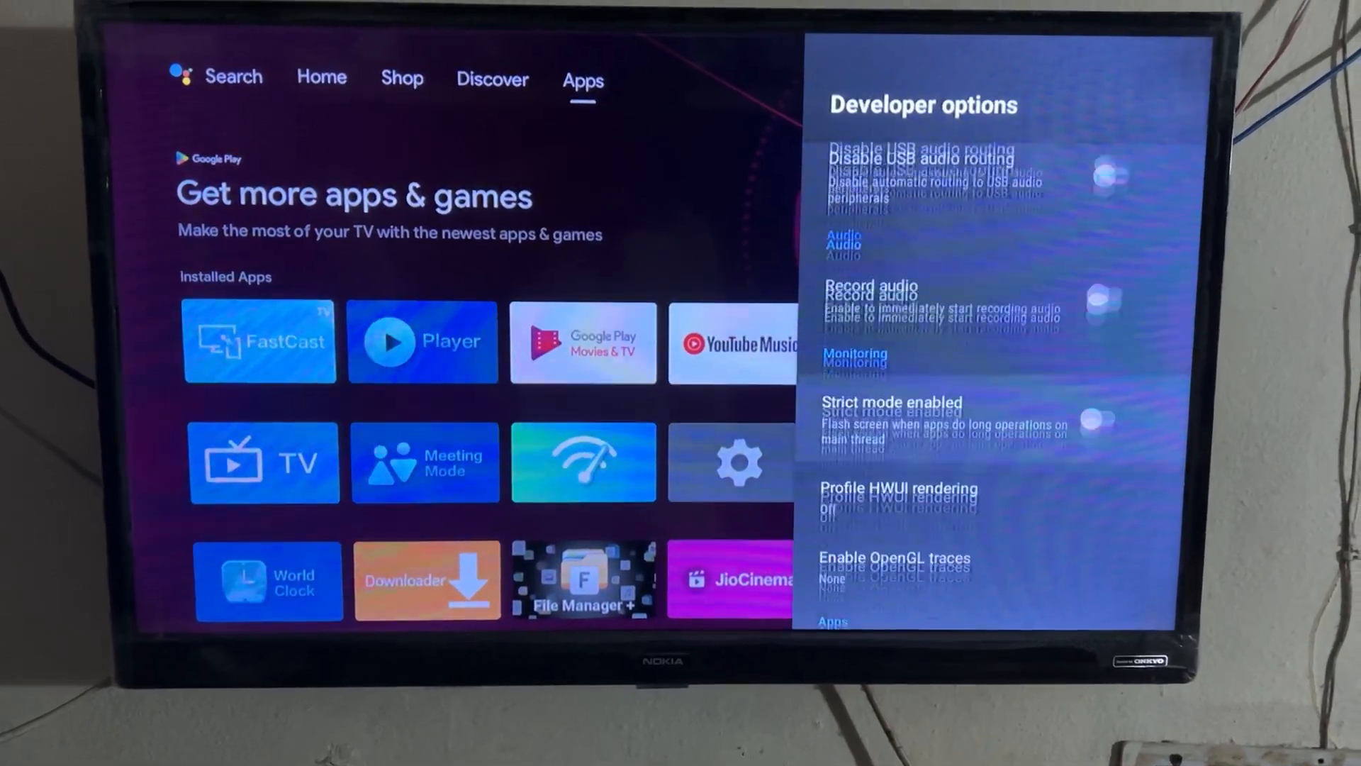
key(Down)
key(Down)
key(Down)
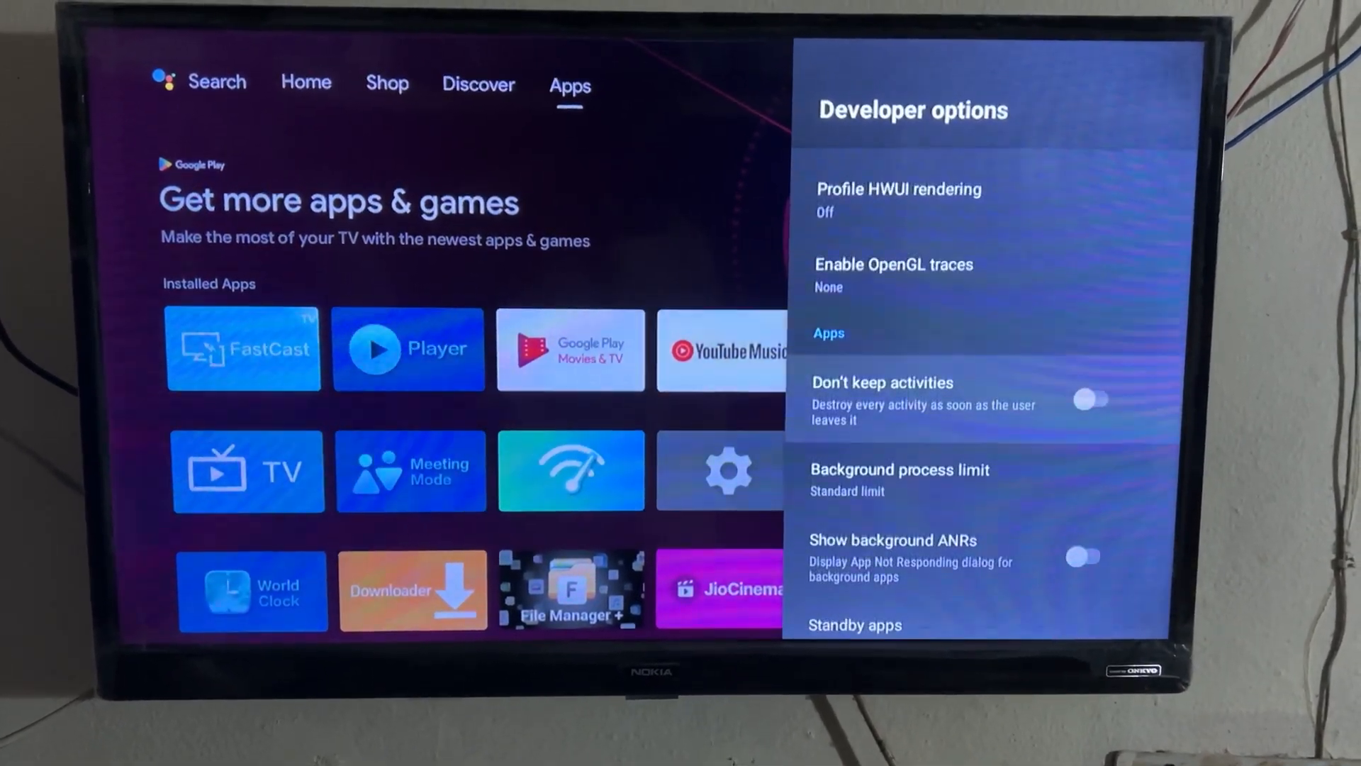
key(Down)
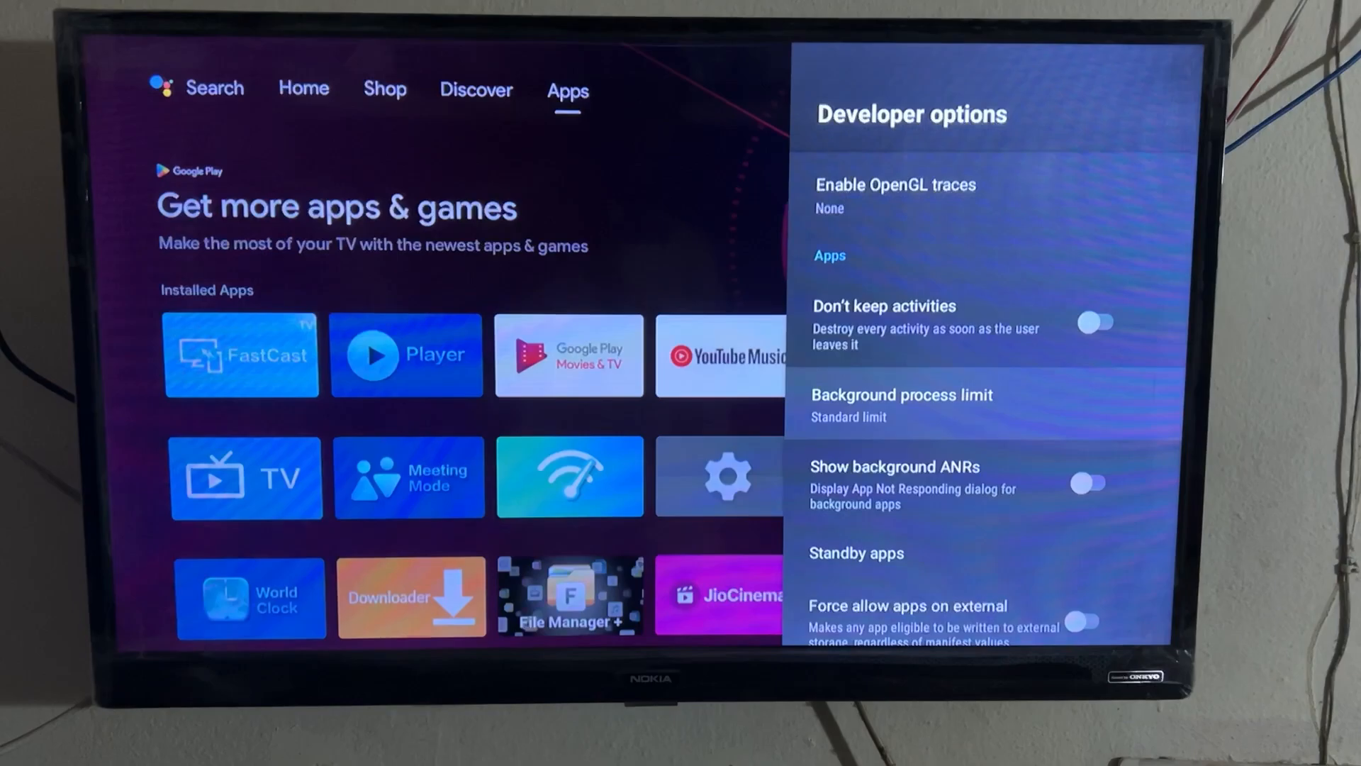
key(Return)
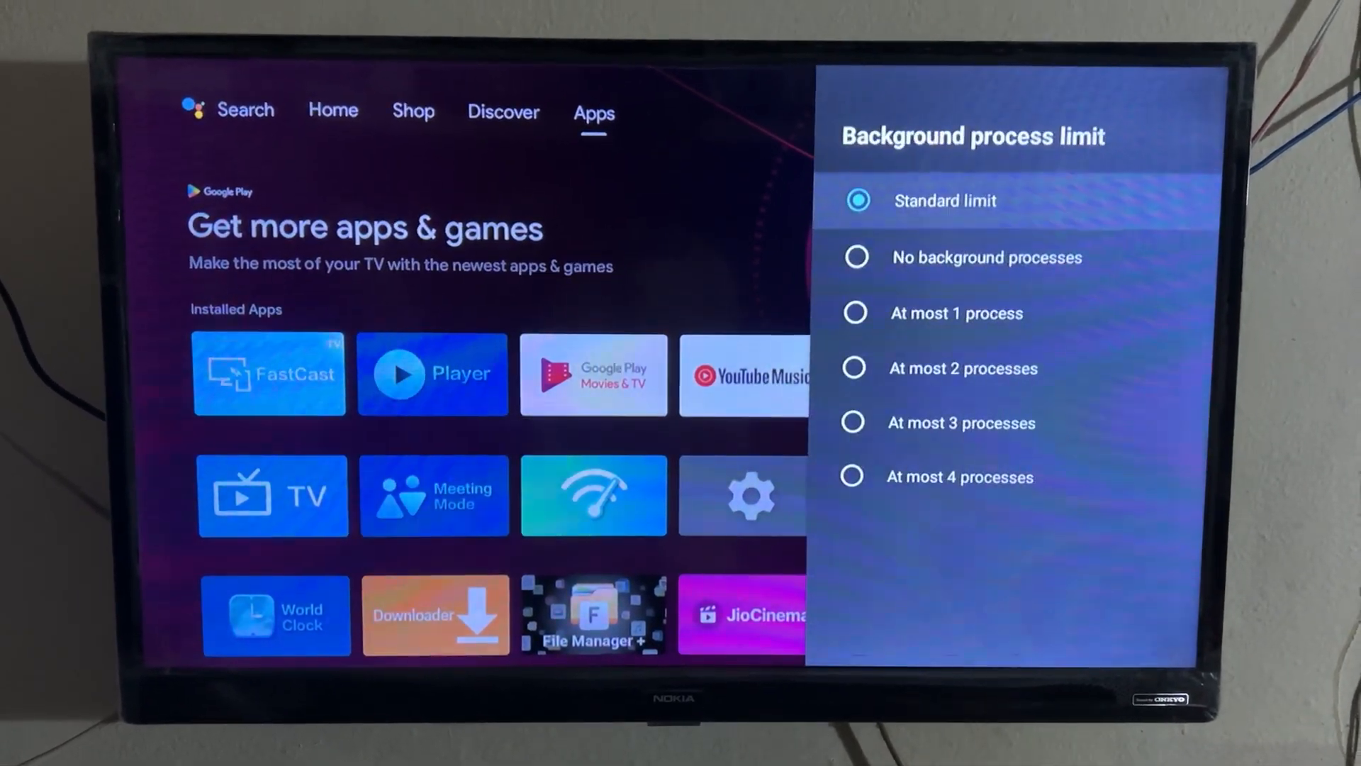
key(Down)
key(Down)
key(Down)
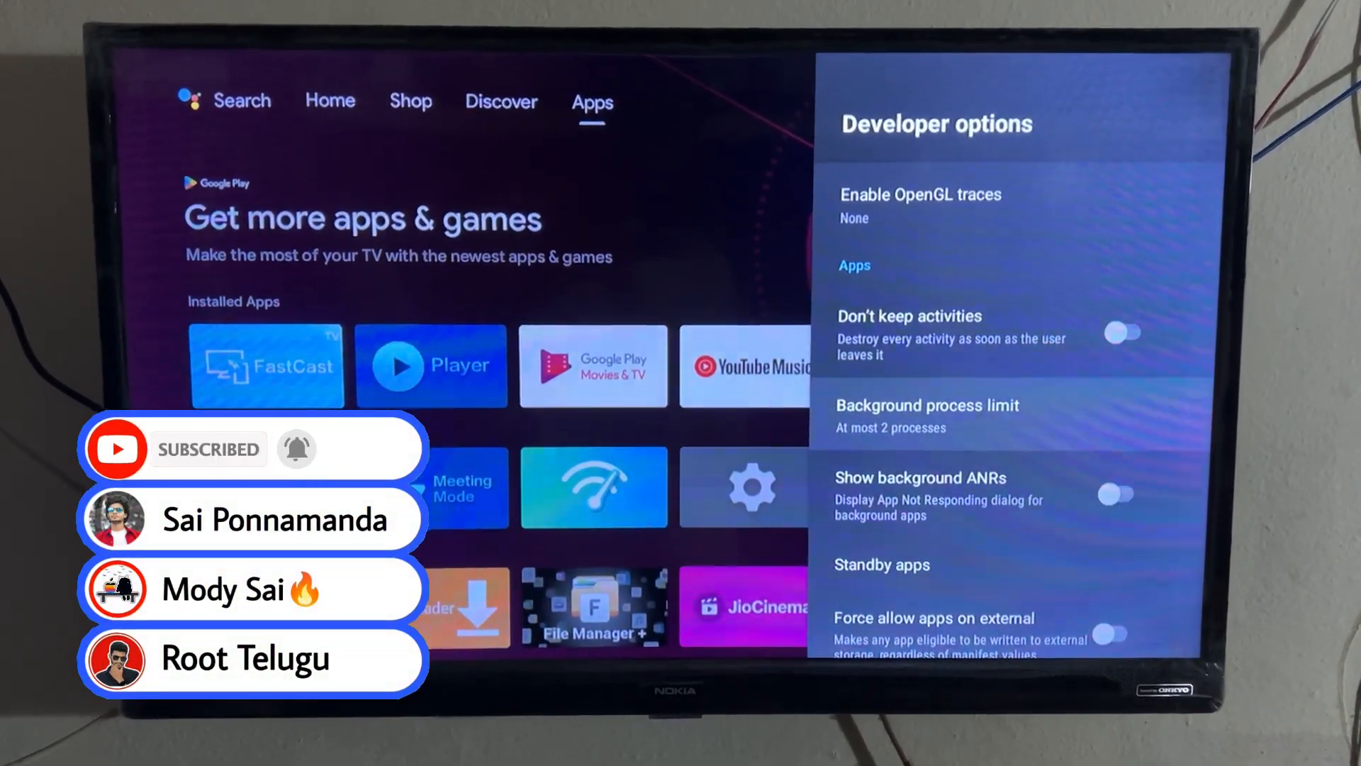
key(Down)
key(Down)
key(Down)
key(Down)
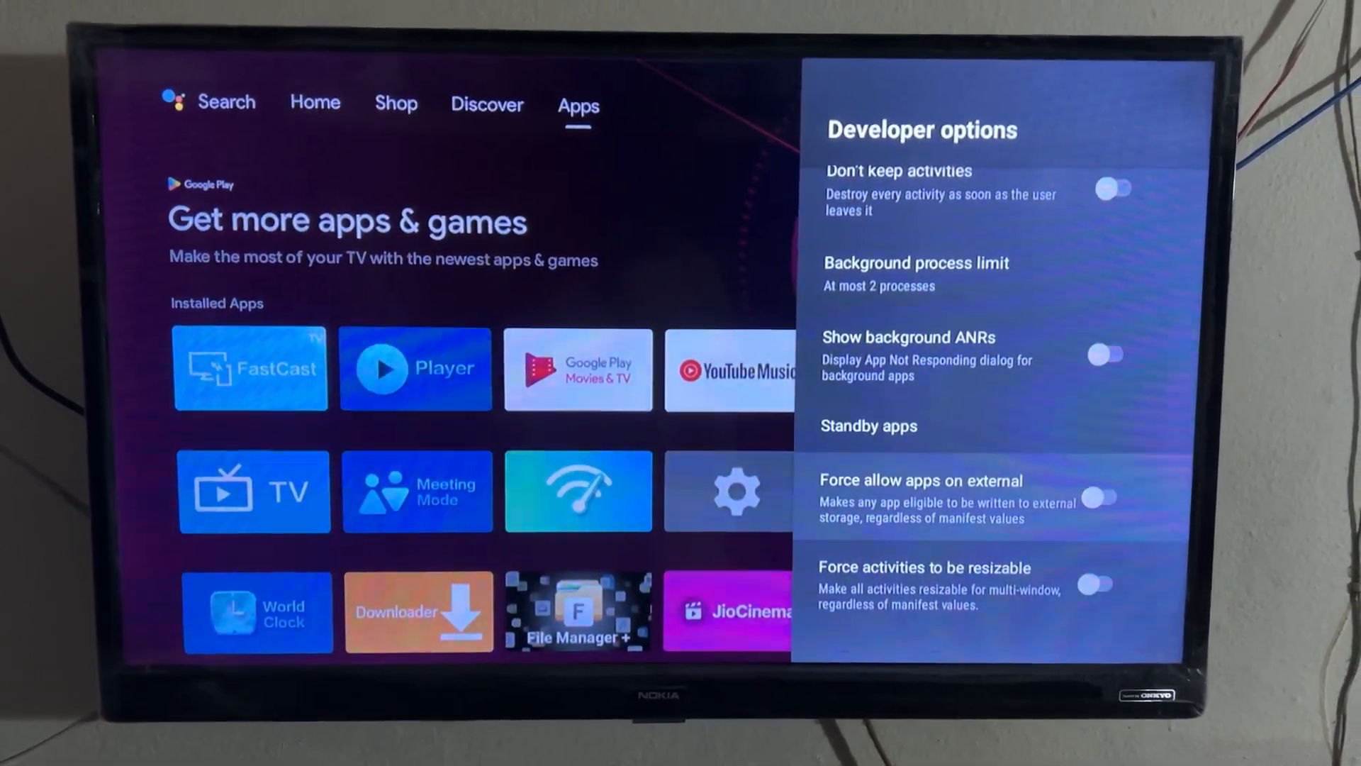
key(Up)
key(Up)
key(Up)
key(Up)
key(Up)
key(Up)
key(Up)
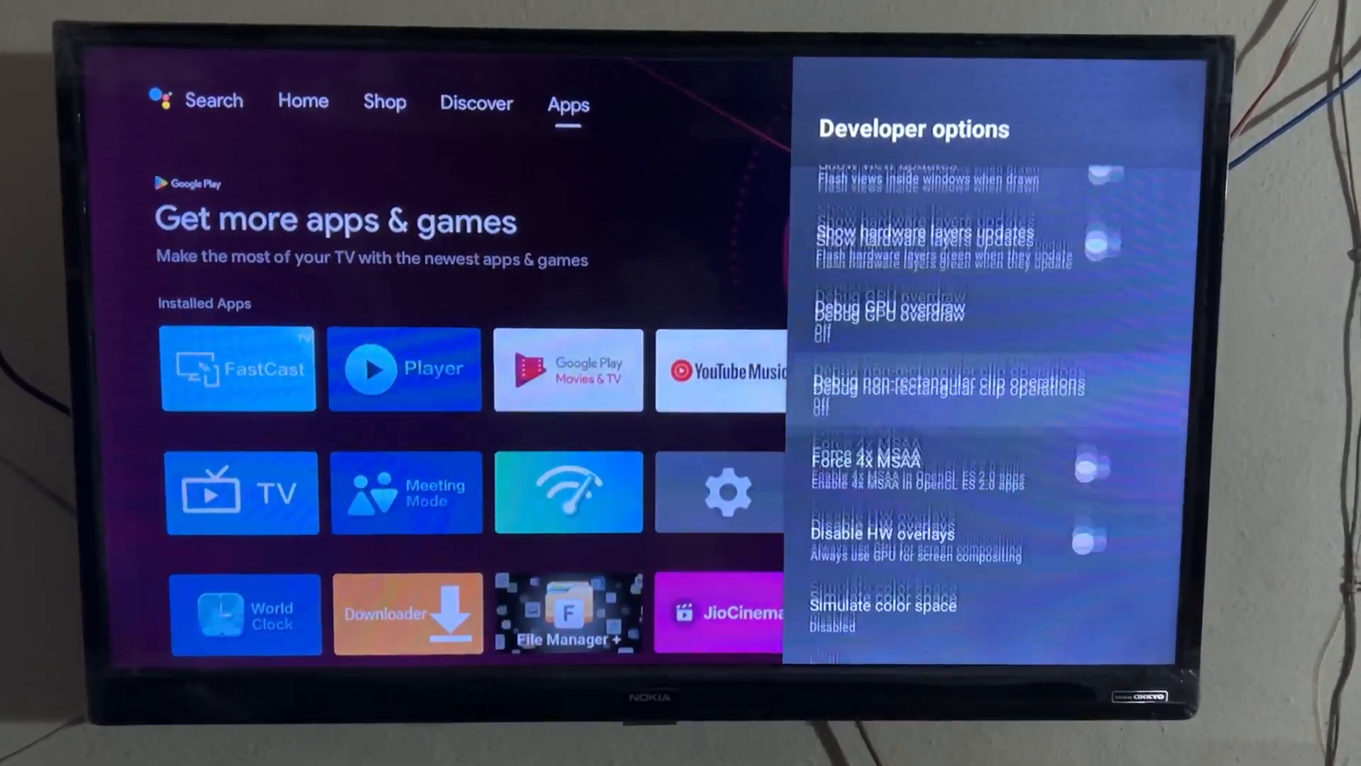
key(Up)
key(Up)
key(Up)
key(Up)
key(Up)
key(Up)
key(Up)
key(Up)
key(Up)
key(Up)
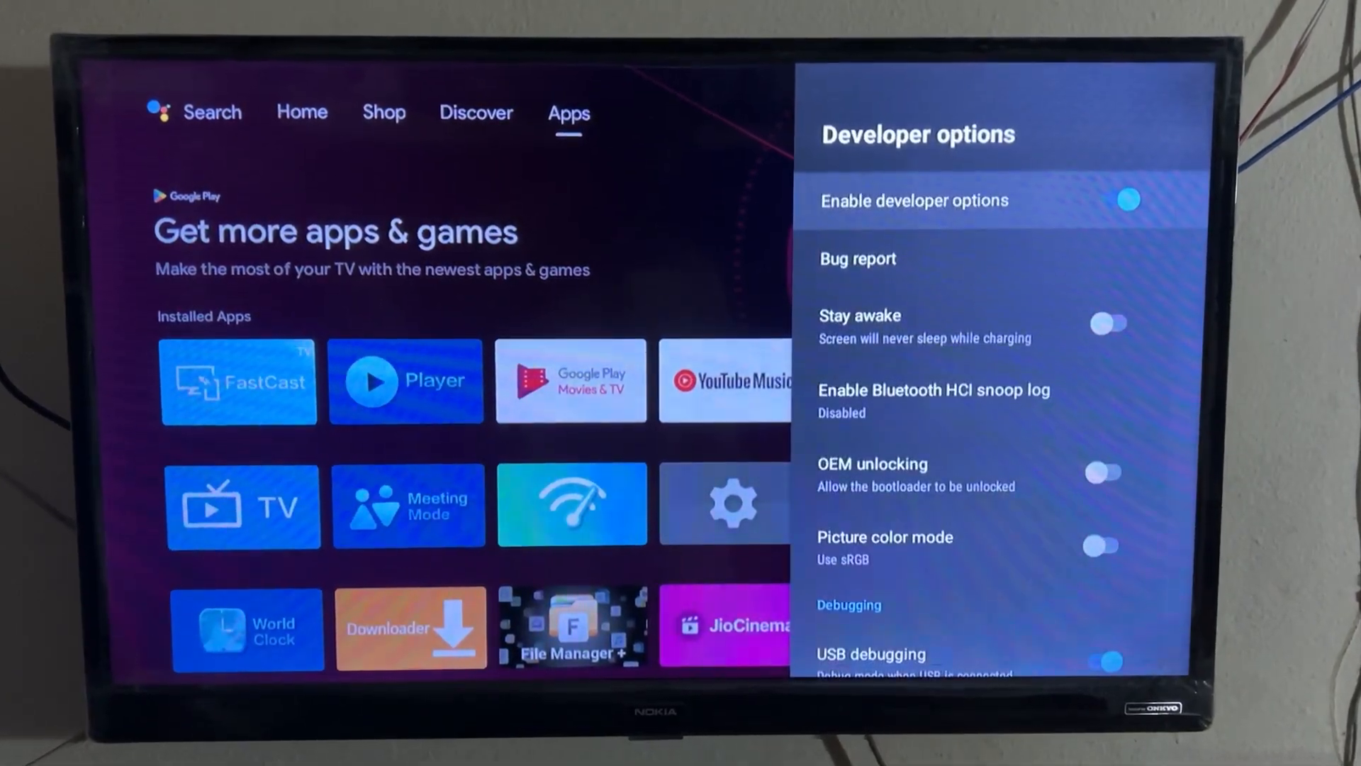
- Back out of Developer options through Device Preferences to the main Settings list
key(Escape)
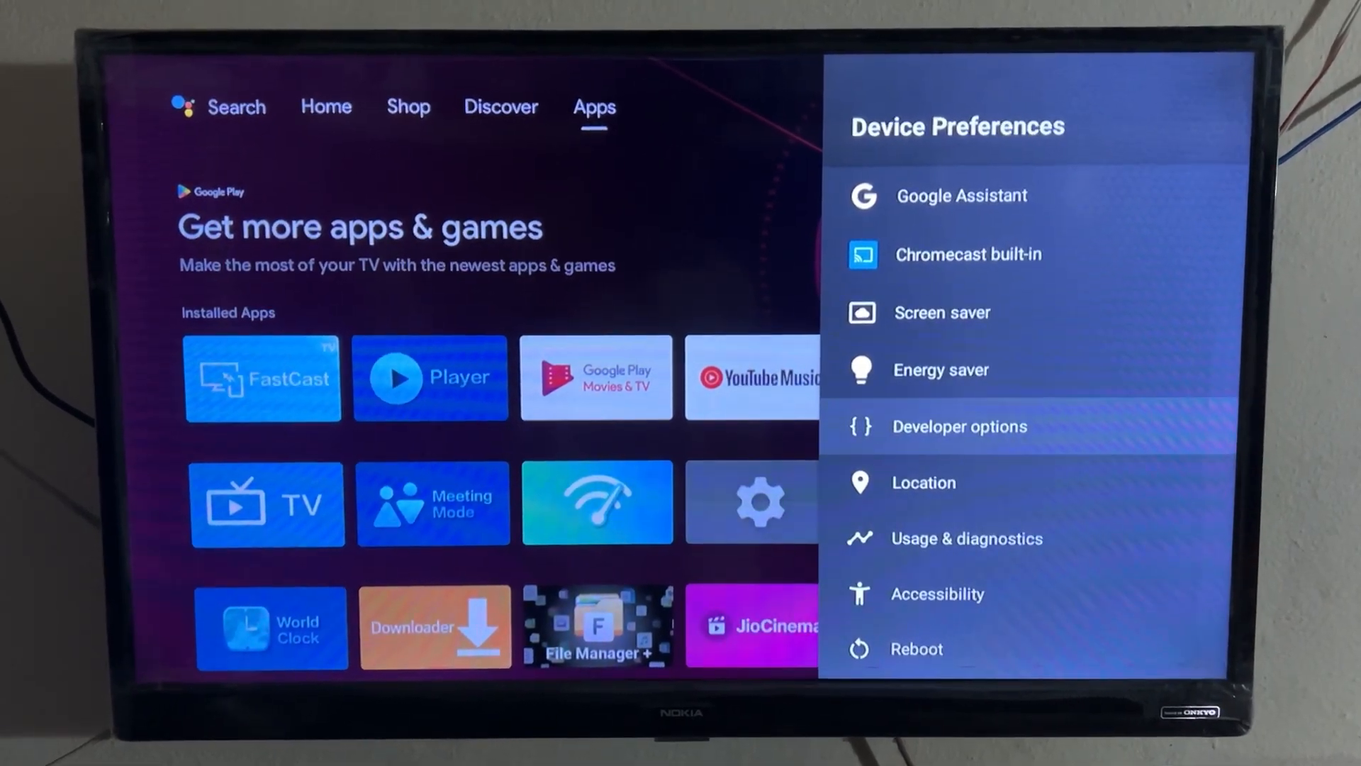
key(Escape)
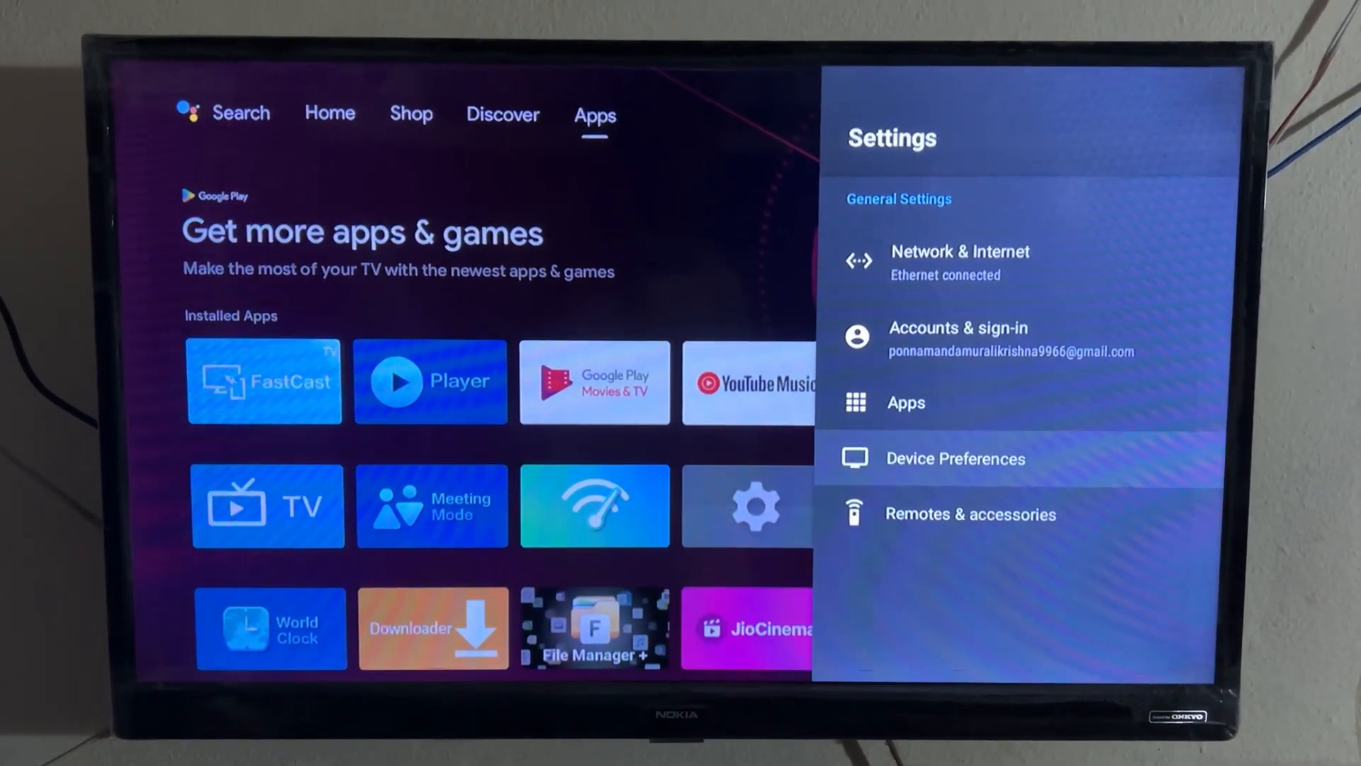
- In Device Preferences > Storage, show internal shared storage and focus the 0.92 GB Cached data entry
key(Return)
key(Down)
key(Down)
key(Down)
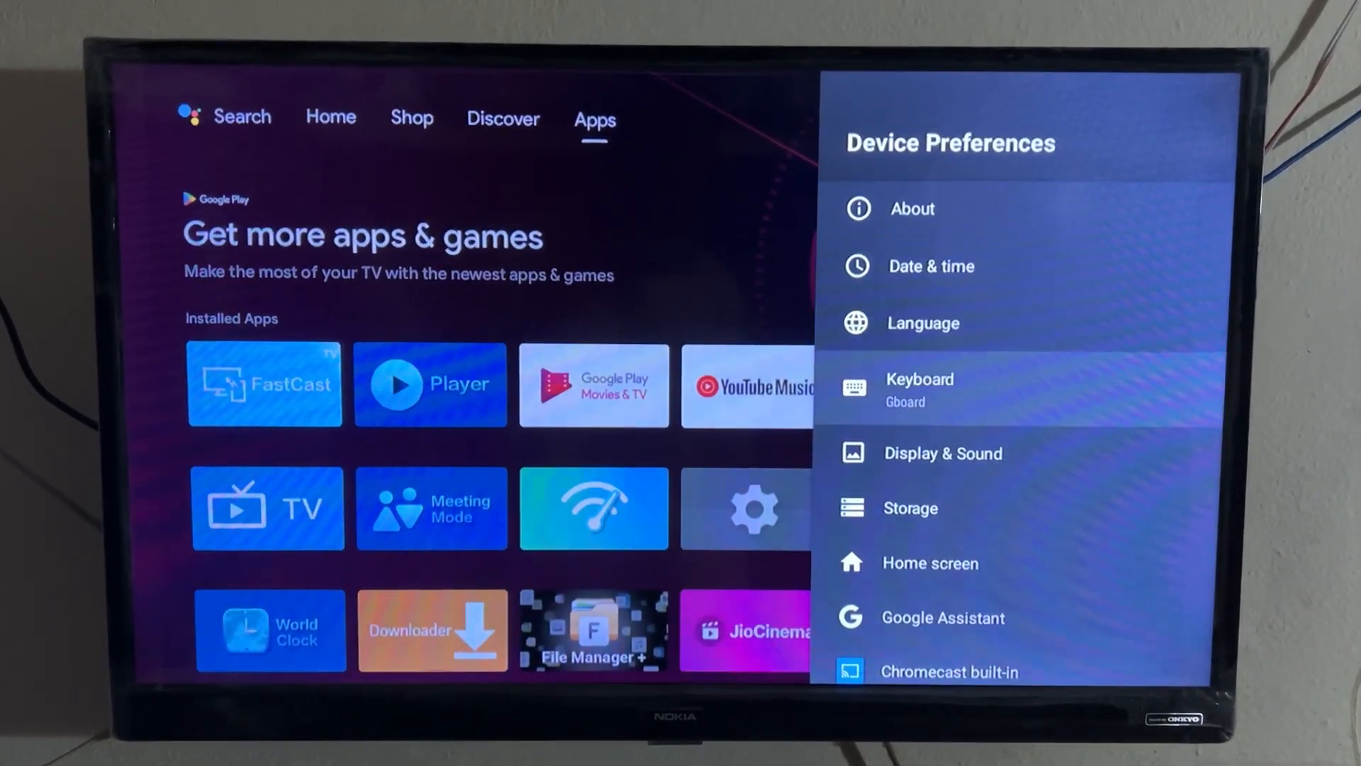
key(Down)
key(Down)
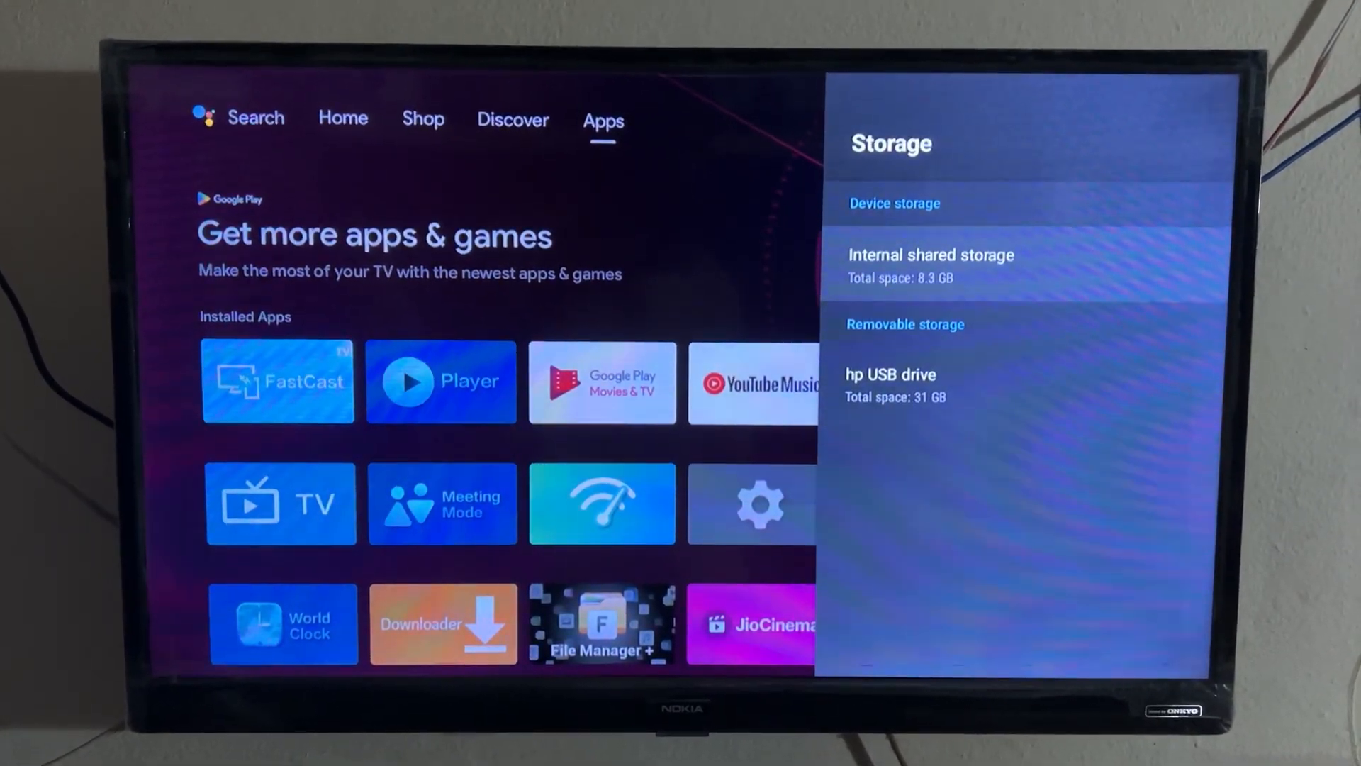
key(Return)
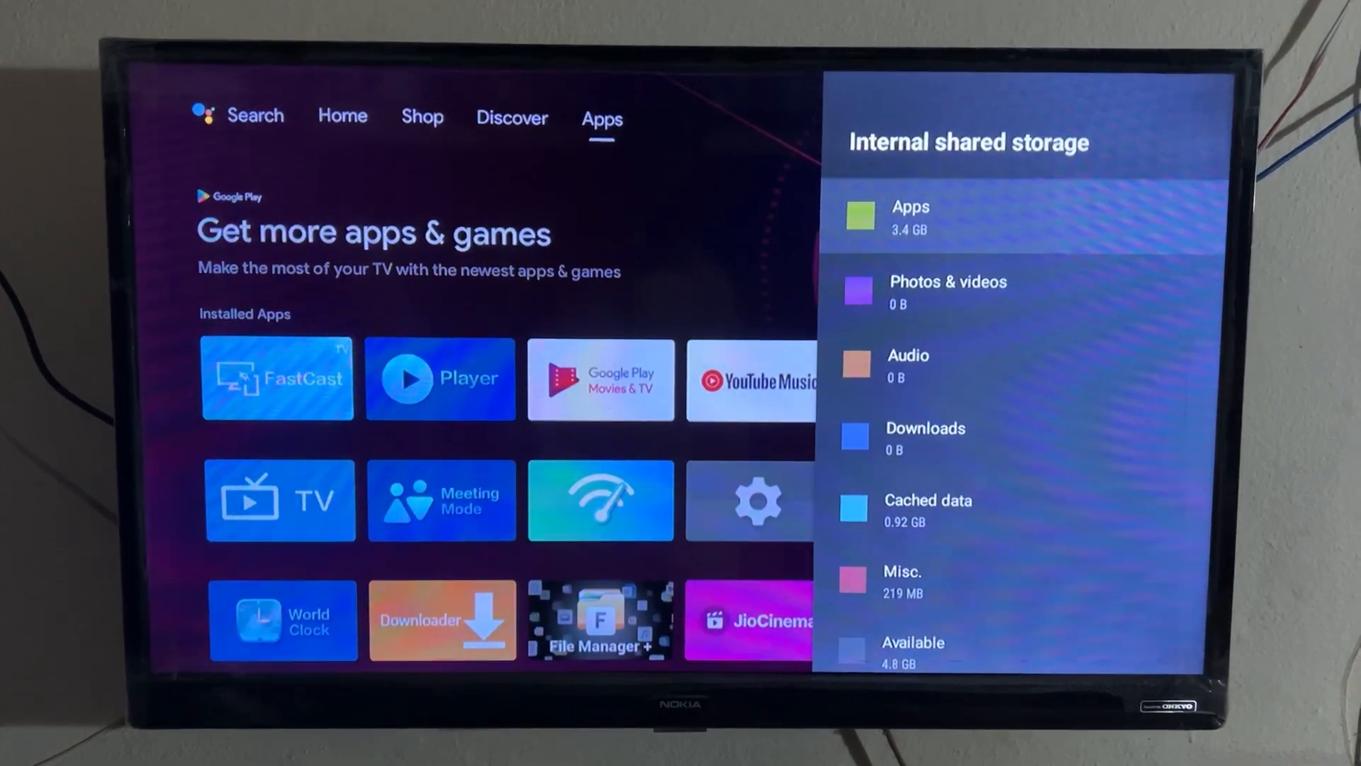
key(Down)
key(Down)
key(Down)
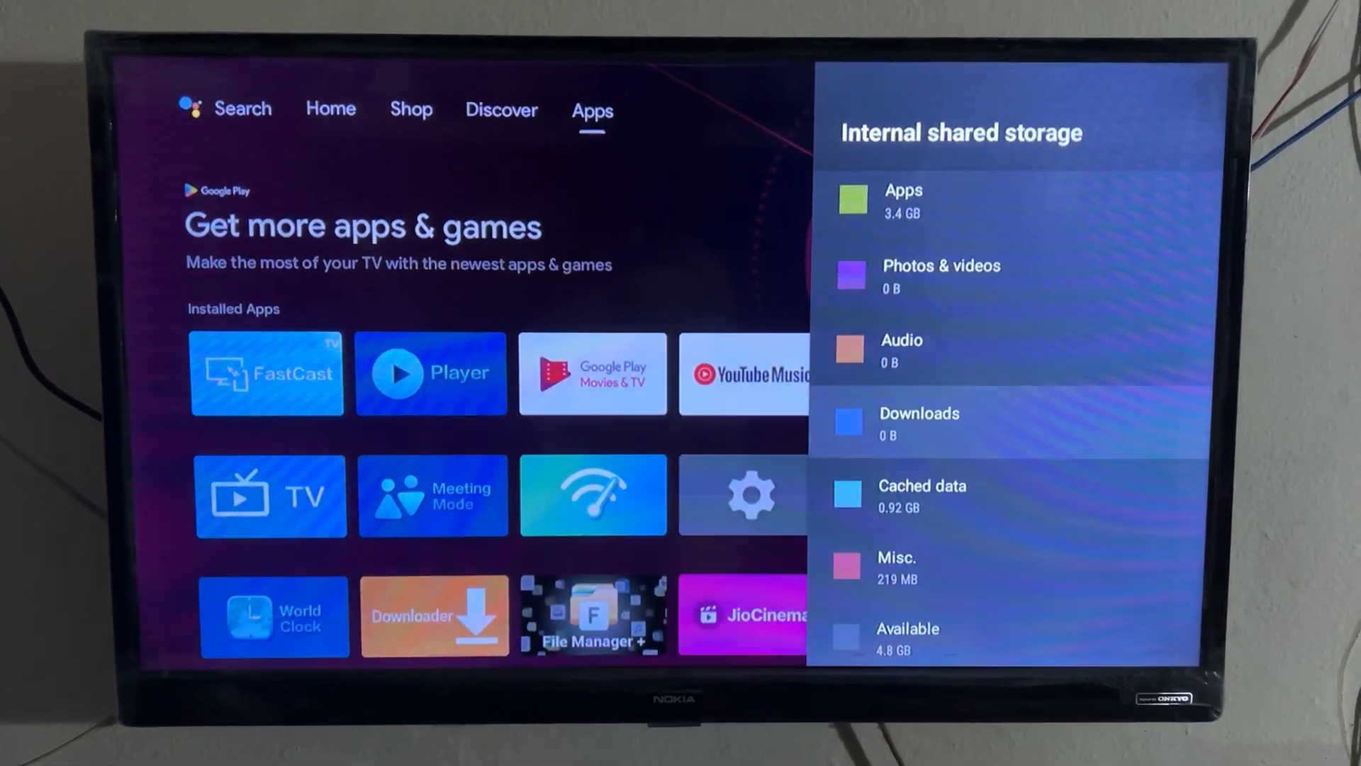
key(Down)
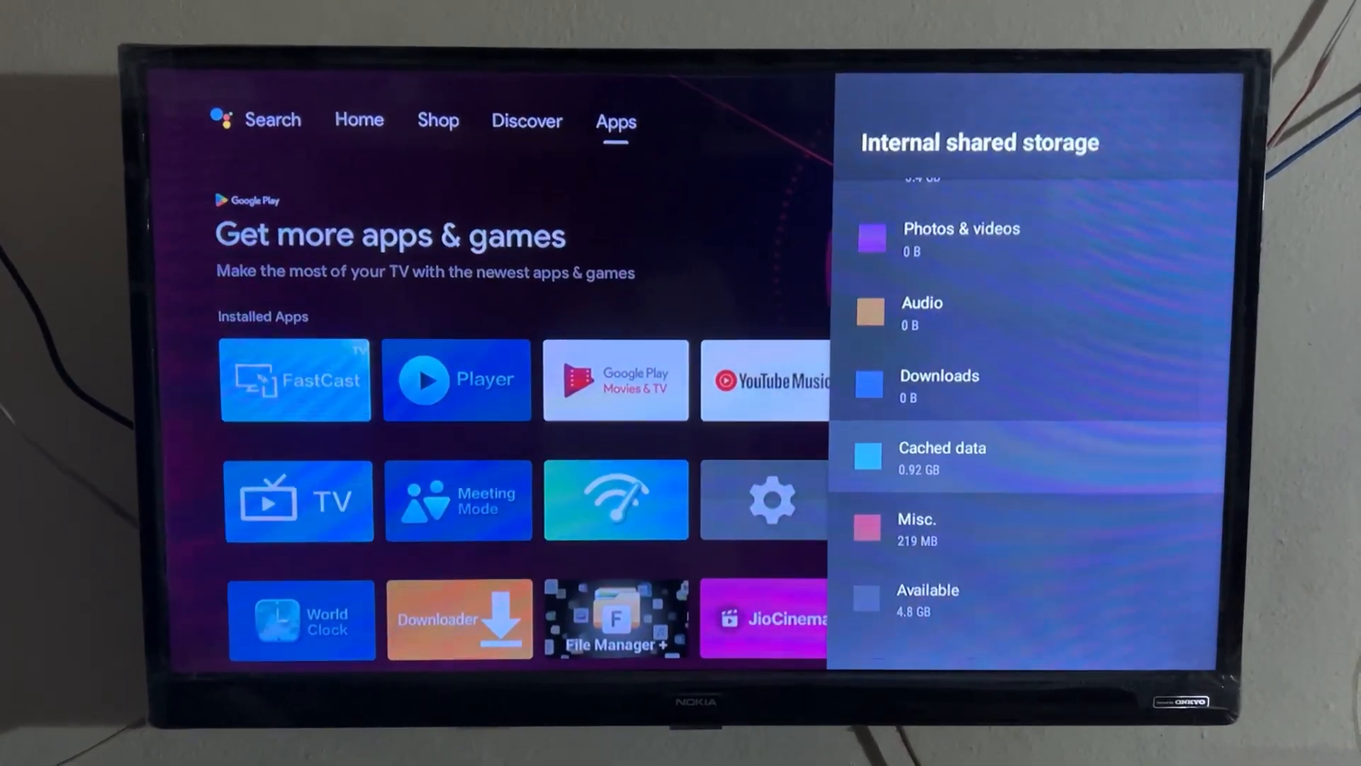
- Clear cached data for all apps, leaving 15 MB cached, and dismiss the repeated clear prompt
key(Return)
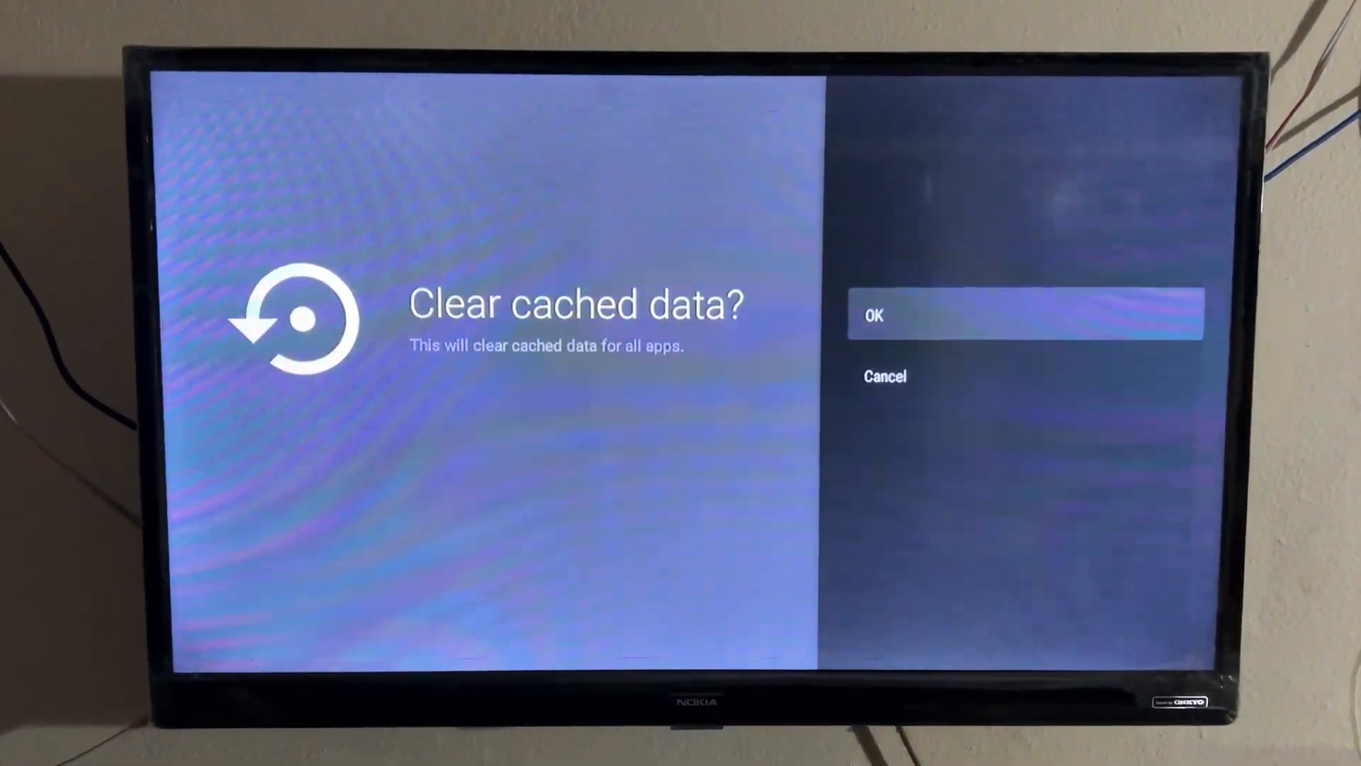
key(Return)
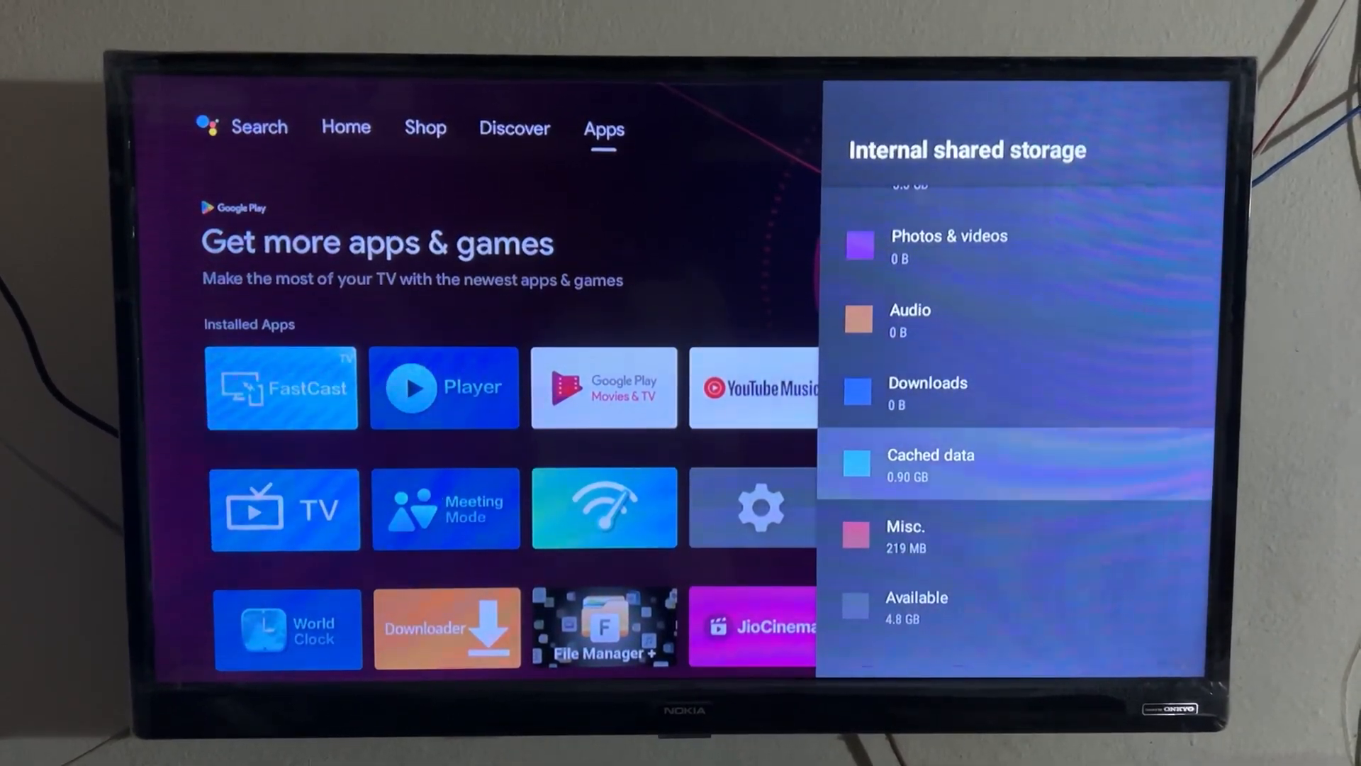
key(Return)
key(Return)
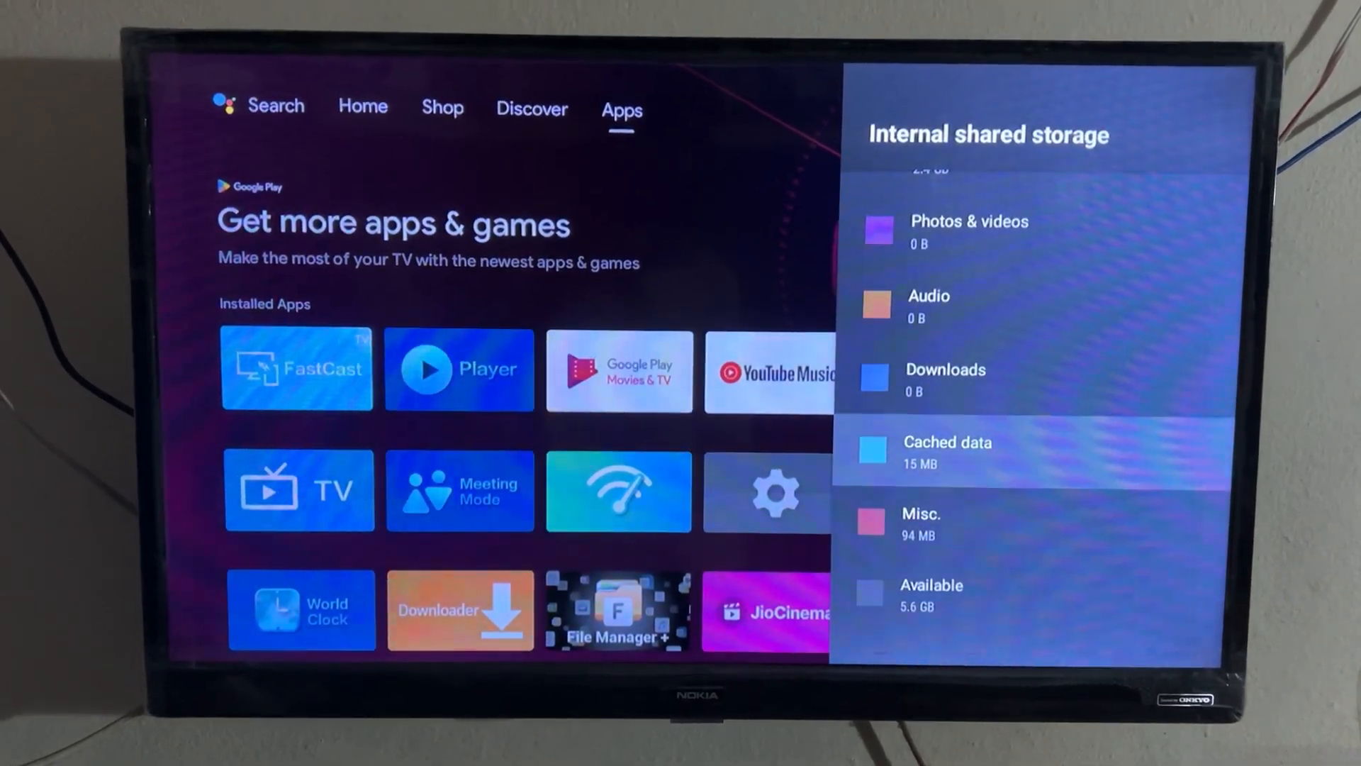
key(Return)
key(Escape)
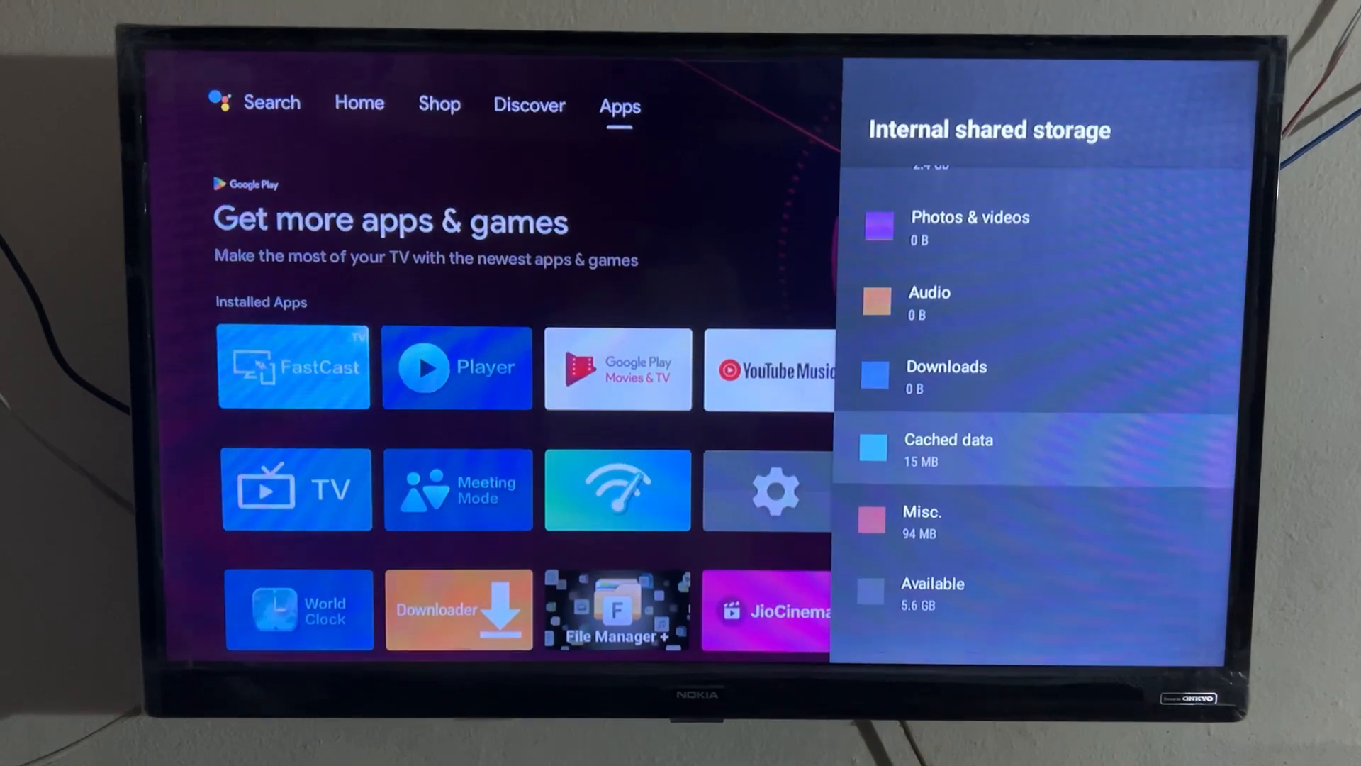
key(Return)
key(Escape)
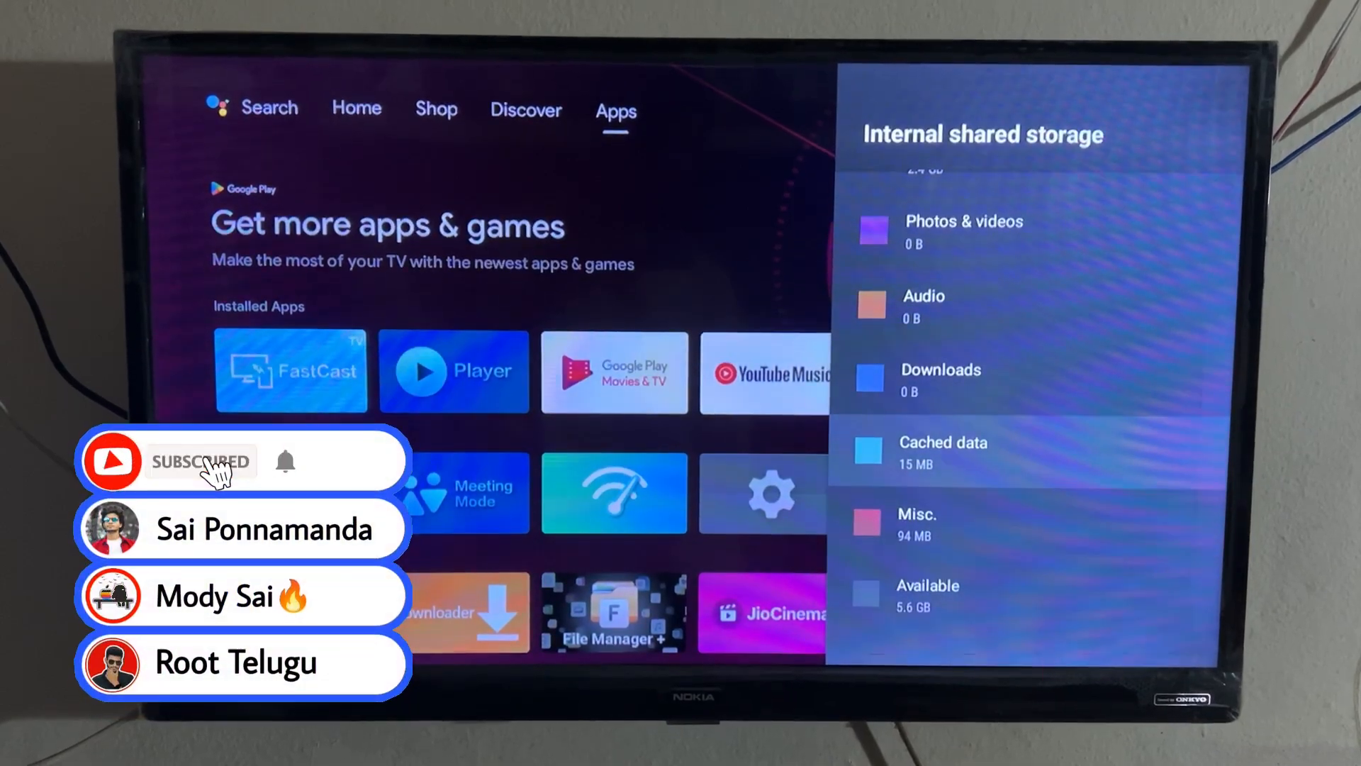
- Review the storage categories from Apps to Available and return to the Storage overview
key(Up)
key(Up)
key(Up)
key(Up)
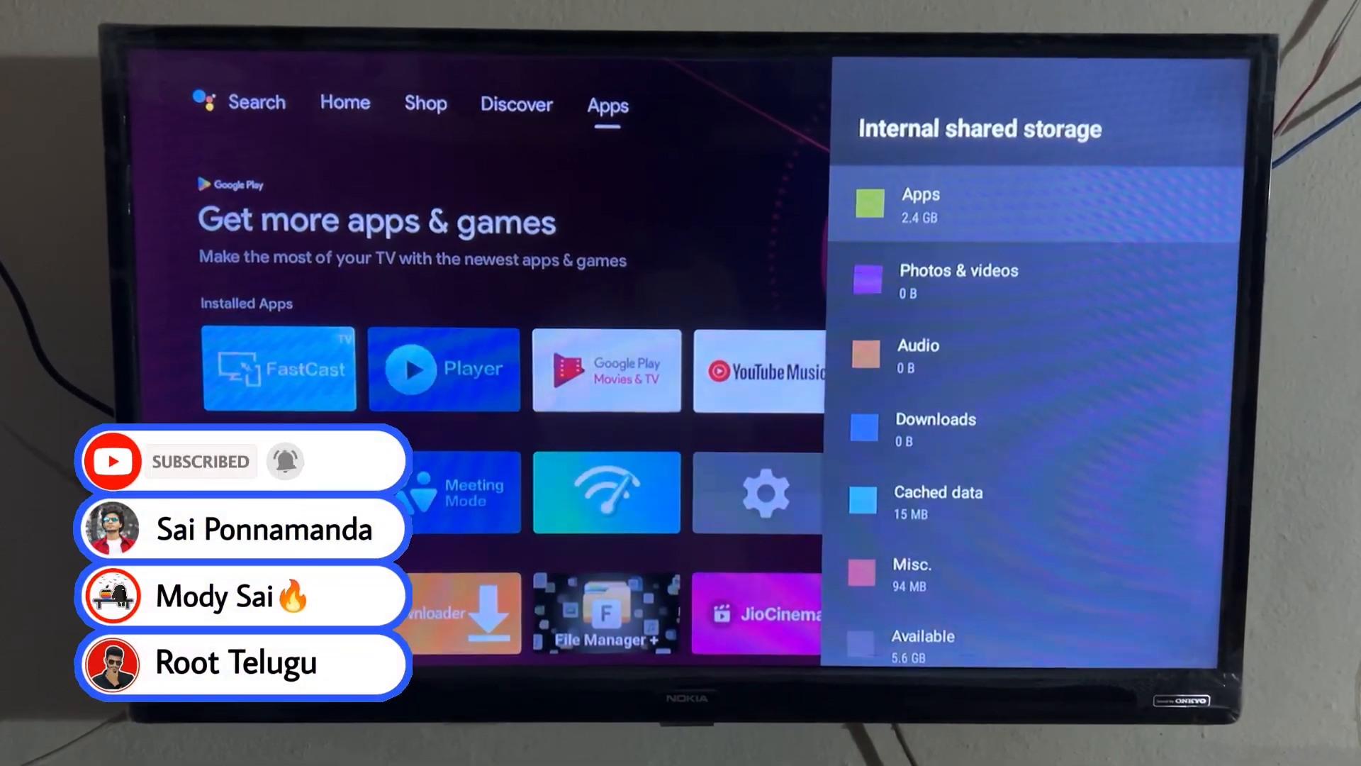
key(Down)
key(Down)
key(Down)
key(Down)
key(Down)
key(Down)
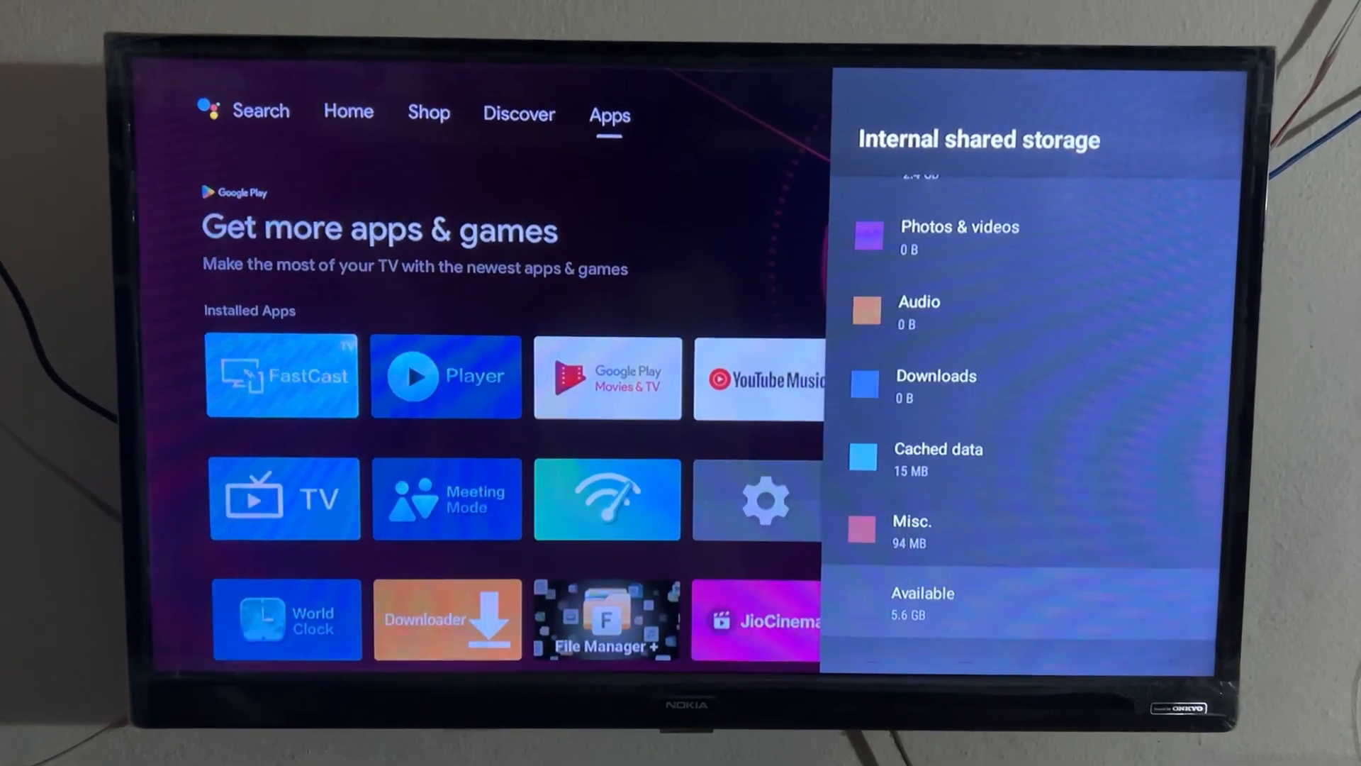
key(Escape)
- Close Settings and browse the installed apps grid across to TV Bro
key(Escape)
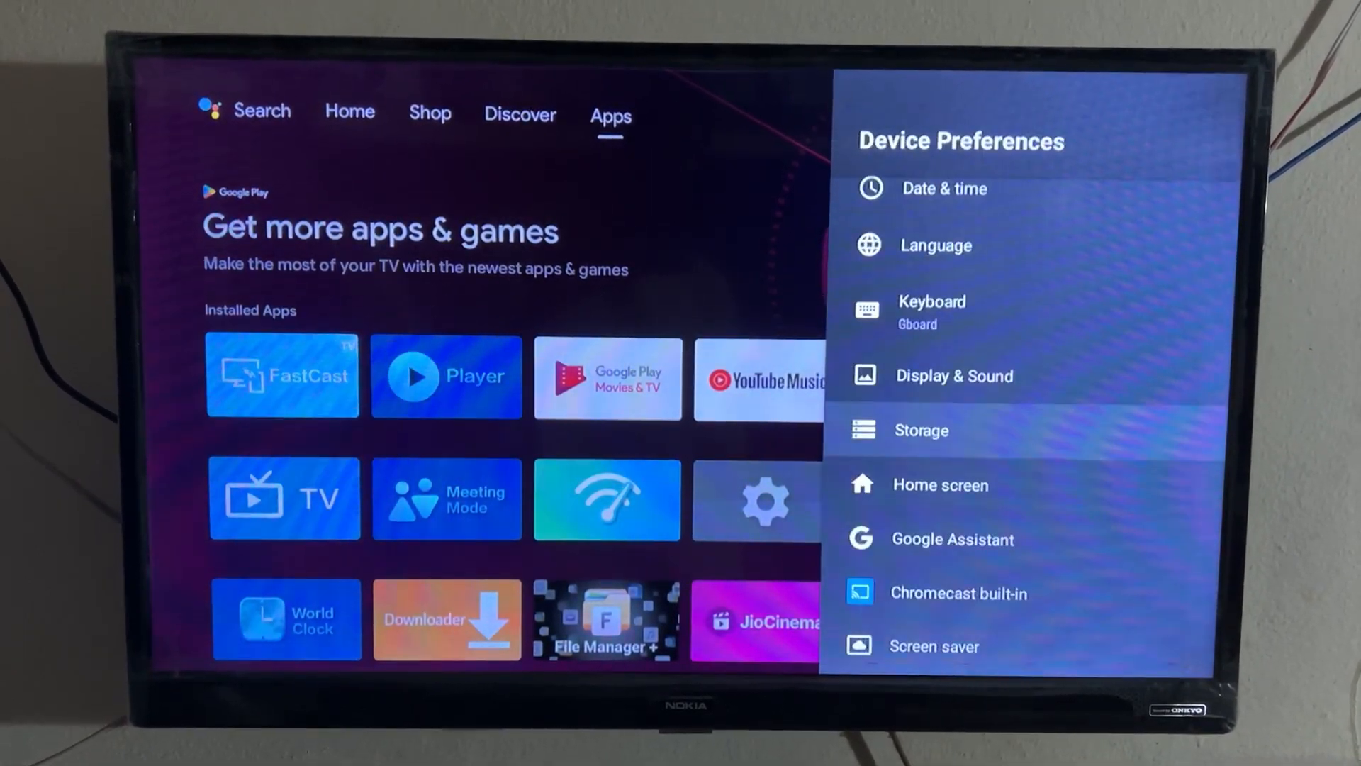
key(Escape)
key(Escape)
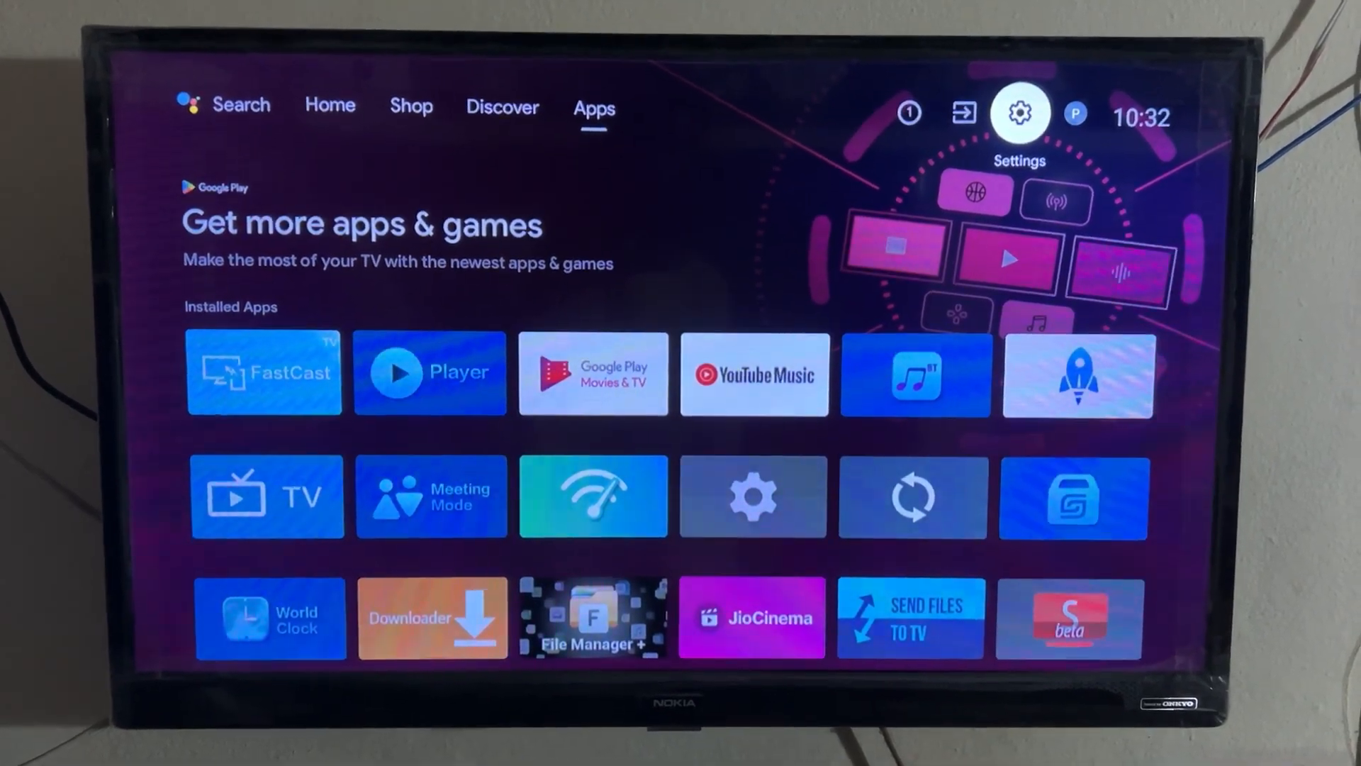
key(Down)
key(Down)
key(Down)
key(Down)
key(Down)
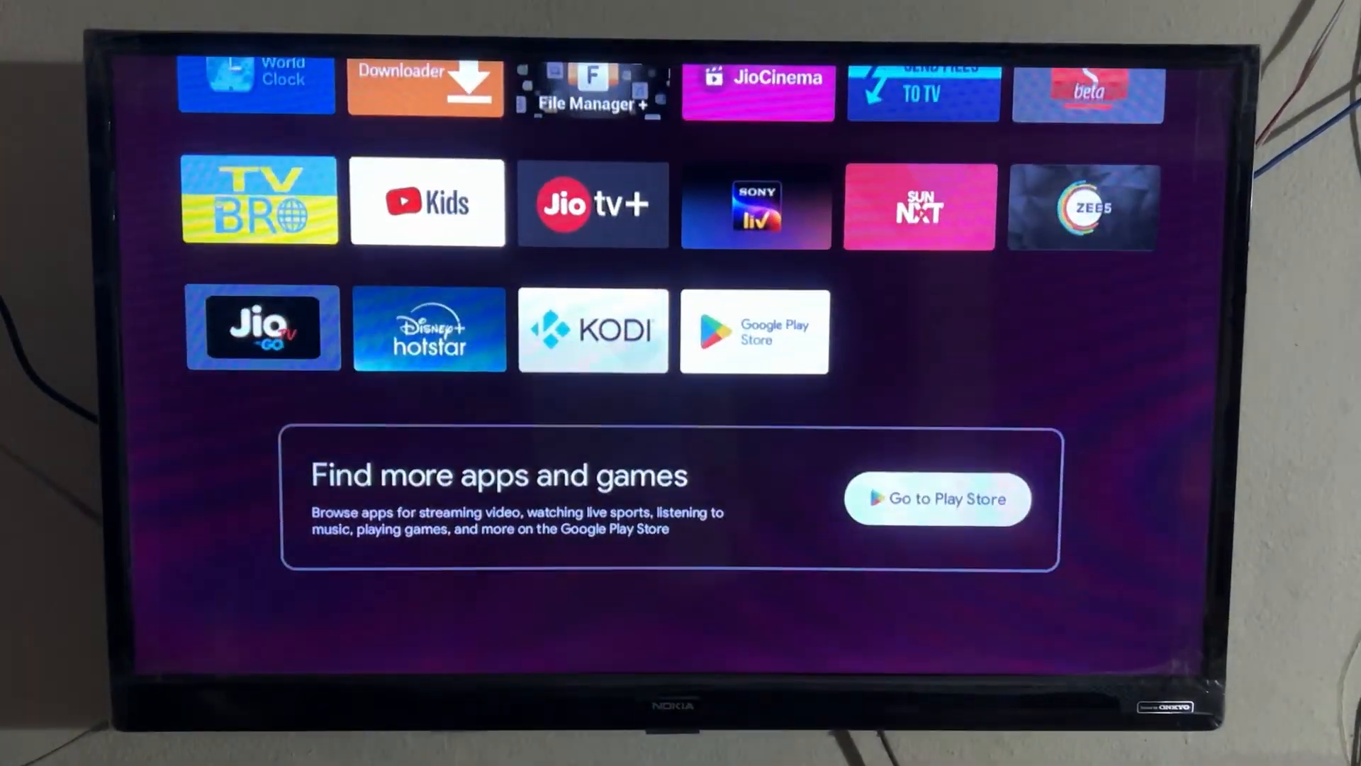
key(Right)
key(Right)
key(Right)
key(Up)
key(Up)
key(Up)
key(Up)
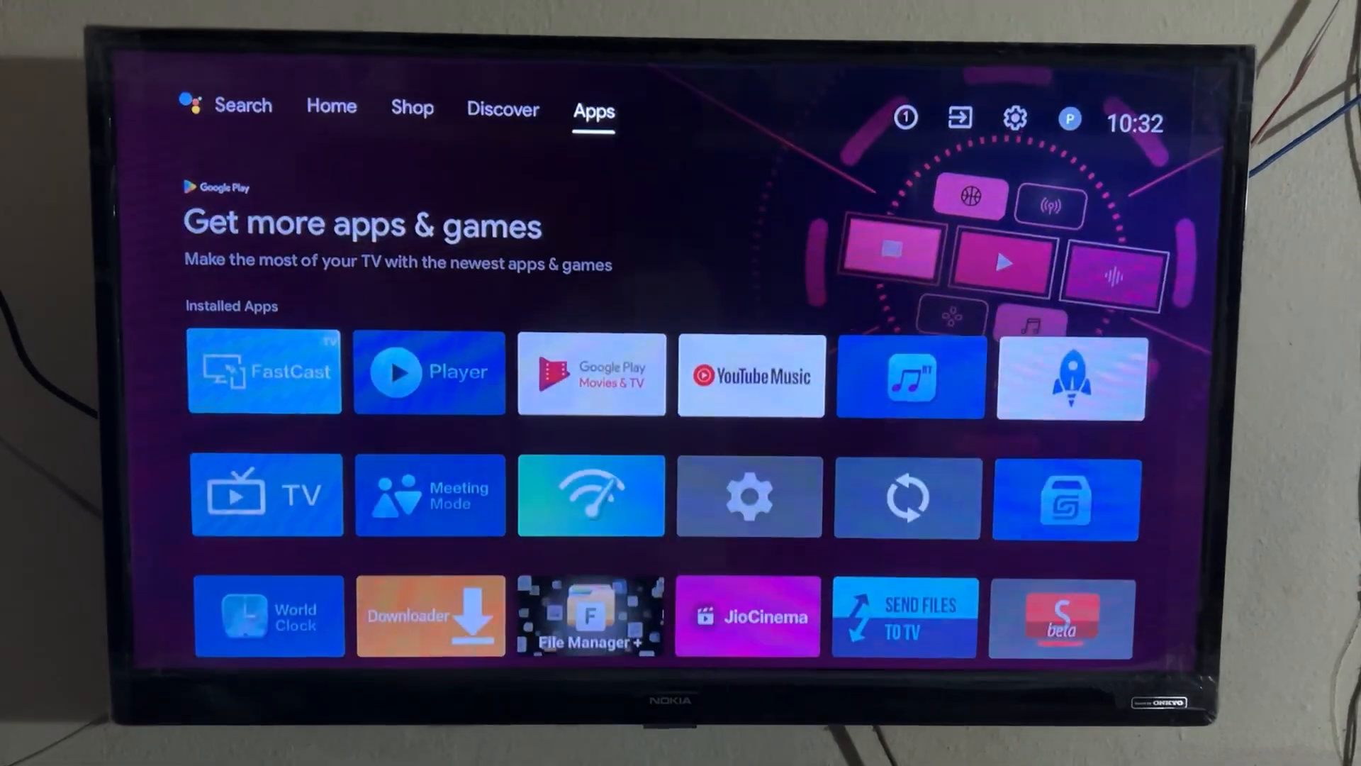
key(Down)
key(Down)
key(Down)
key(Left)
key(Left)
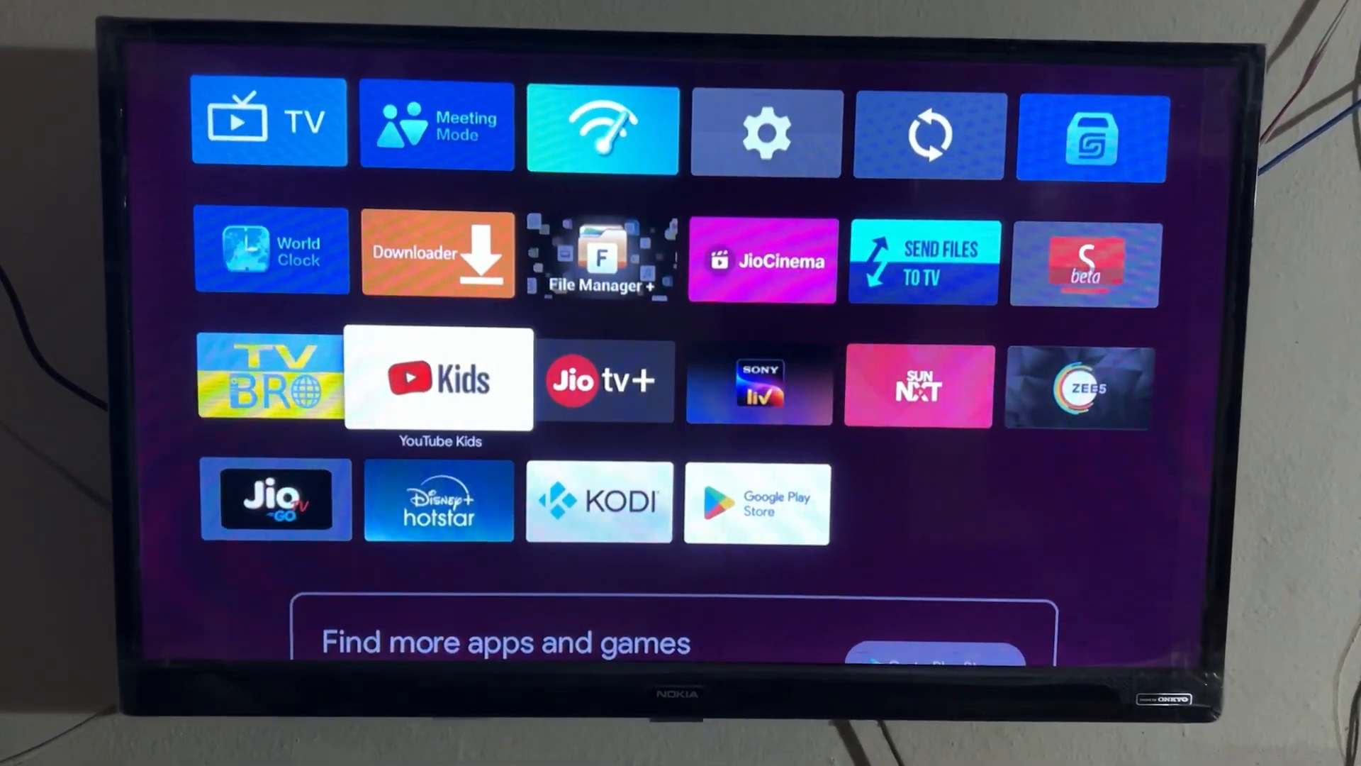
key(Left)
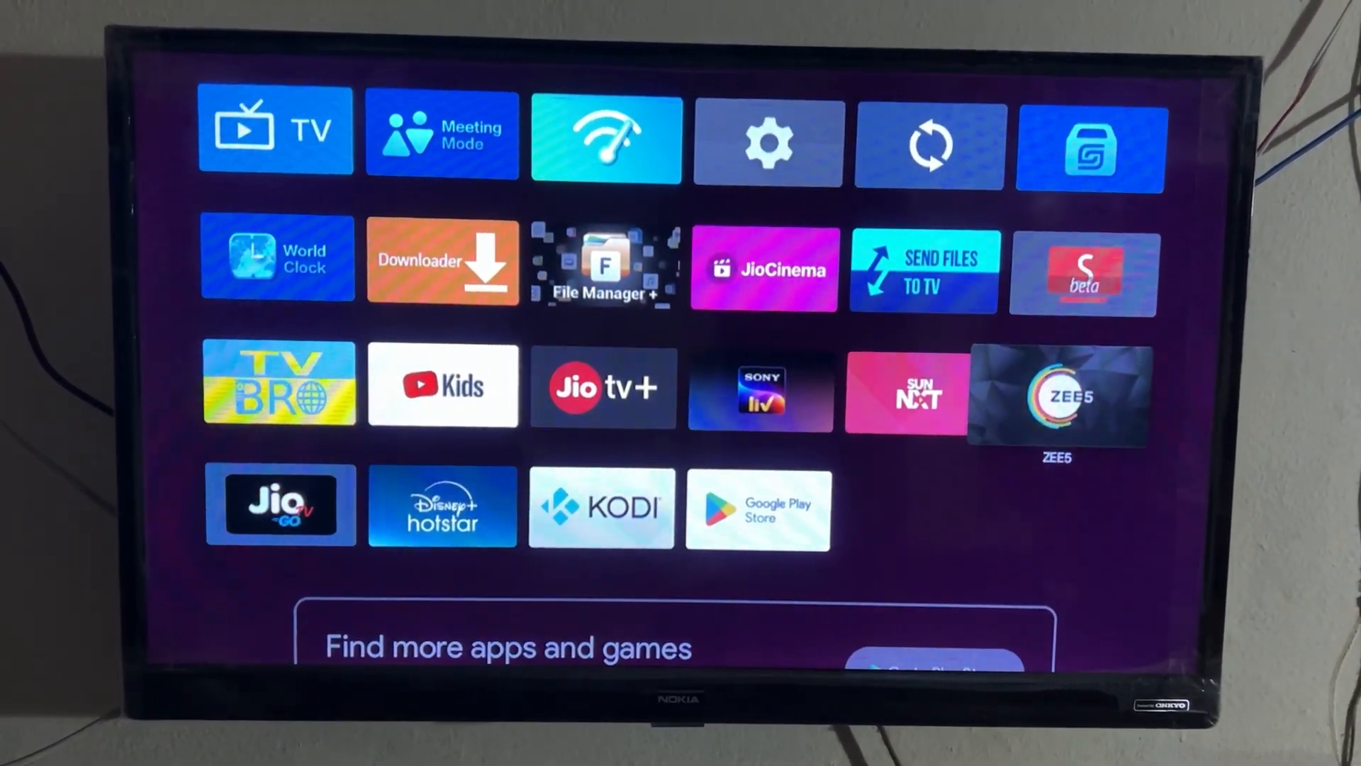
key(Escape)
- Browse the app tiles down to the bottom row and move along it toward Kodi
key(Down)
key(Down)
key(Down)
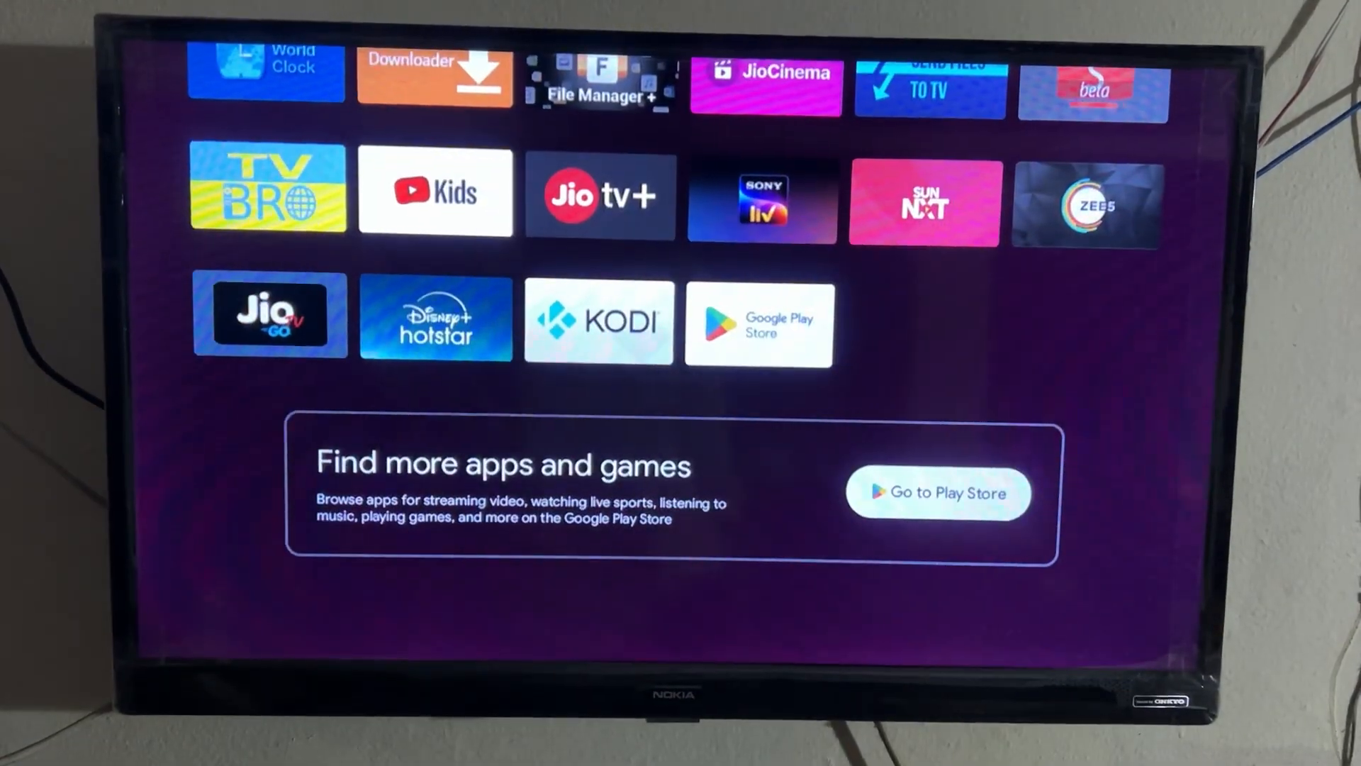
key(Up)
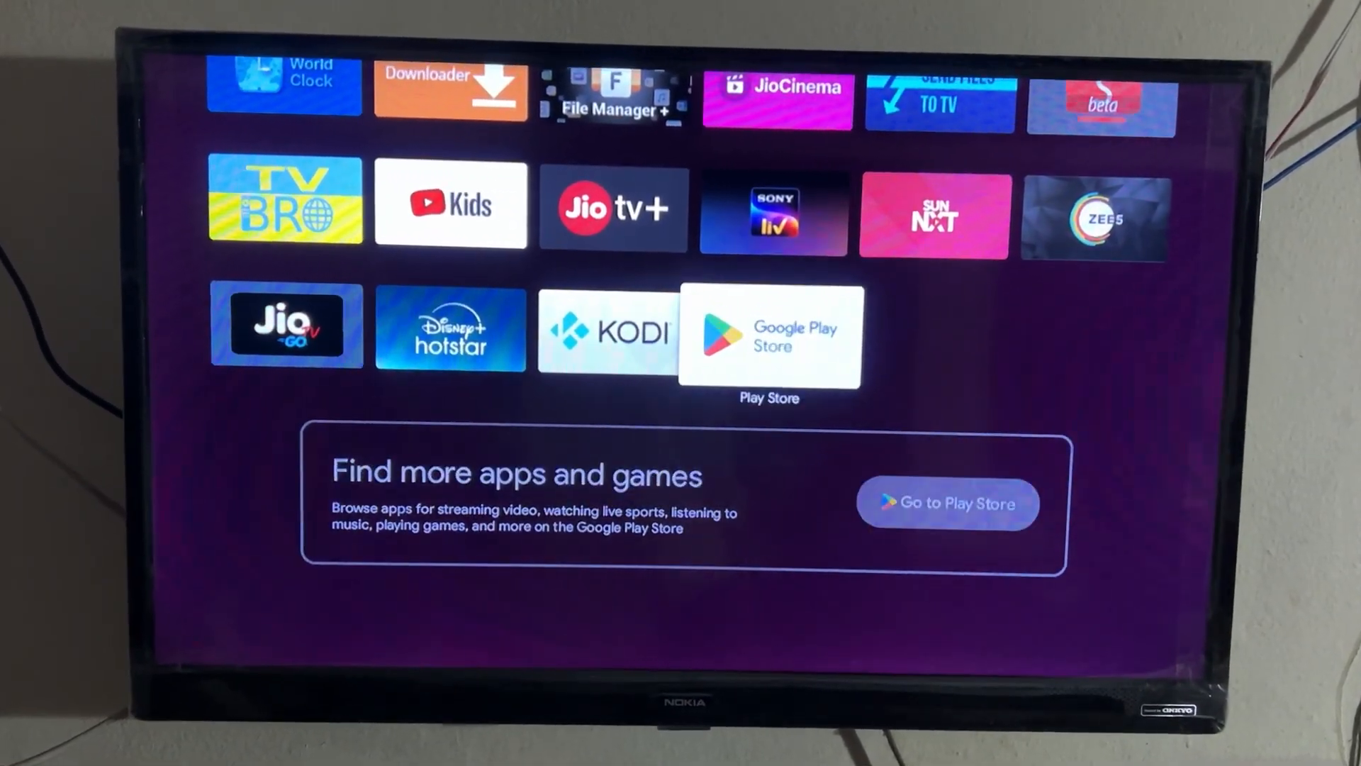
key(Up)
key(Up)
key(Up)
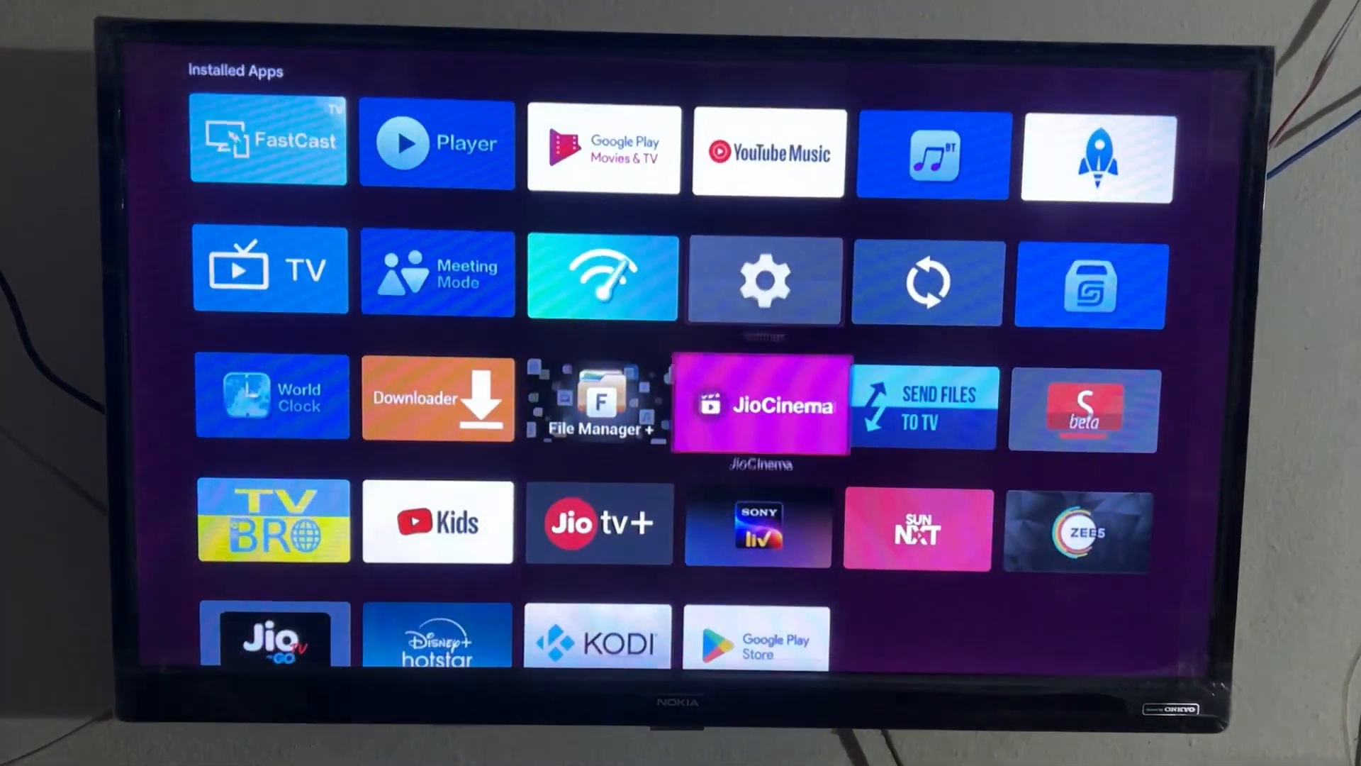
key(Up)
key(Down)
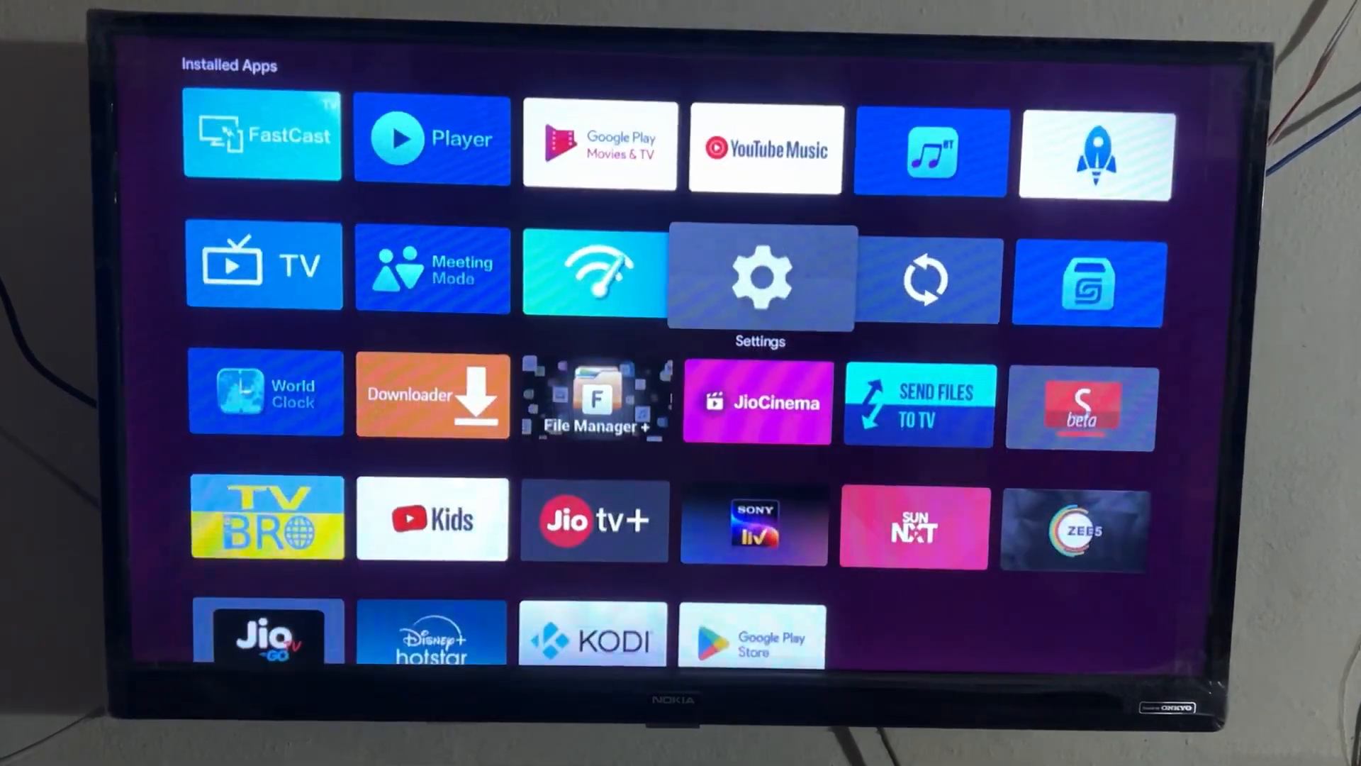
key(Down)
key(Down)
key(Left)
key(Down)
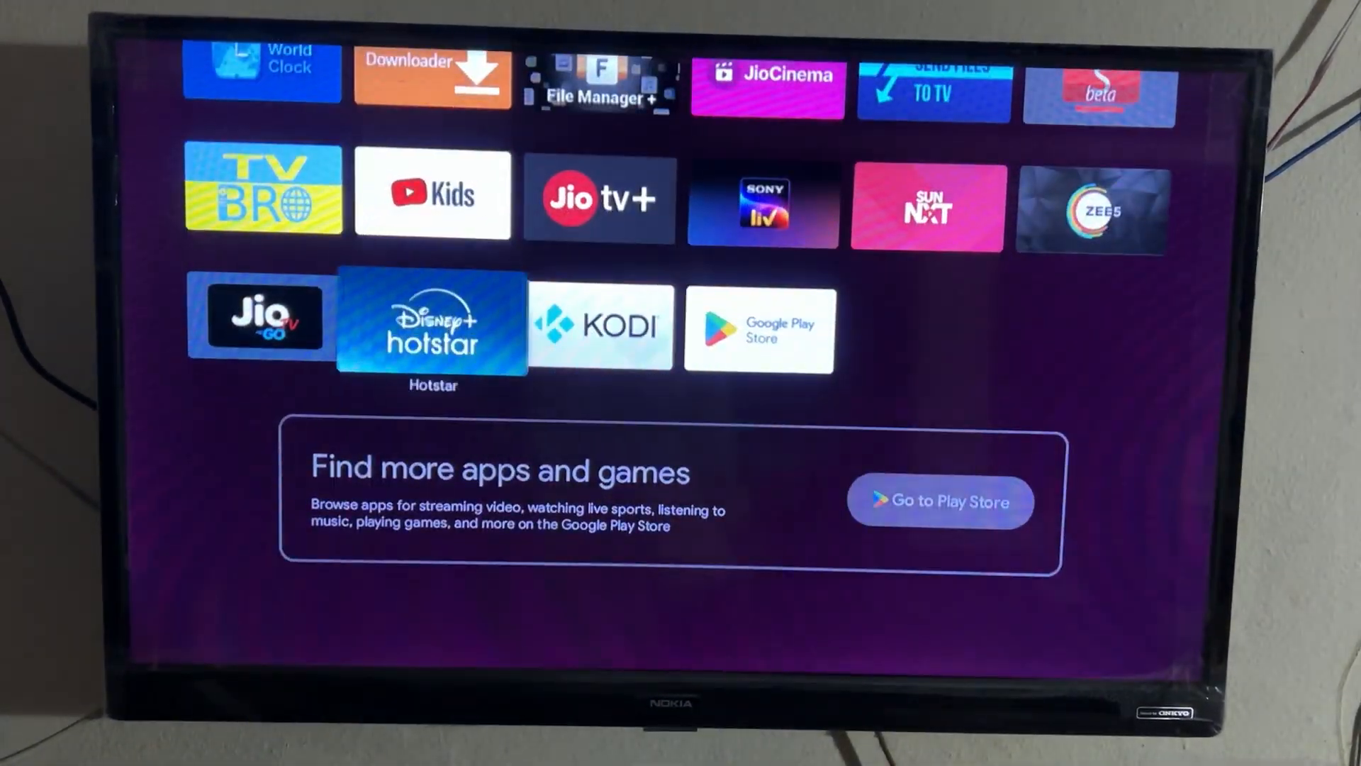
key(Left)
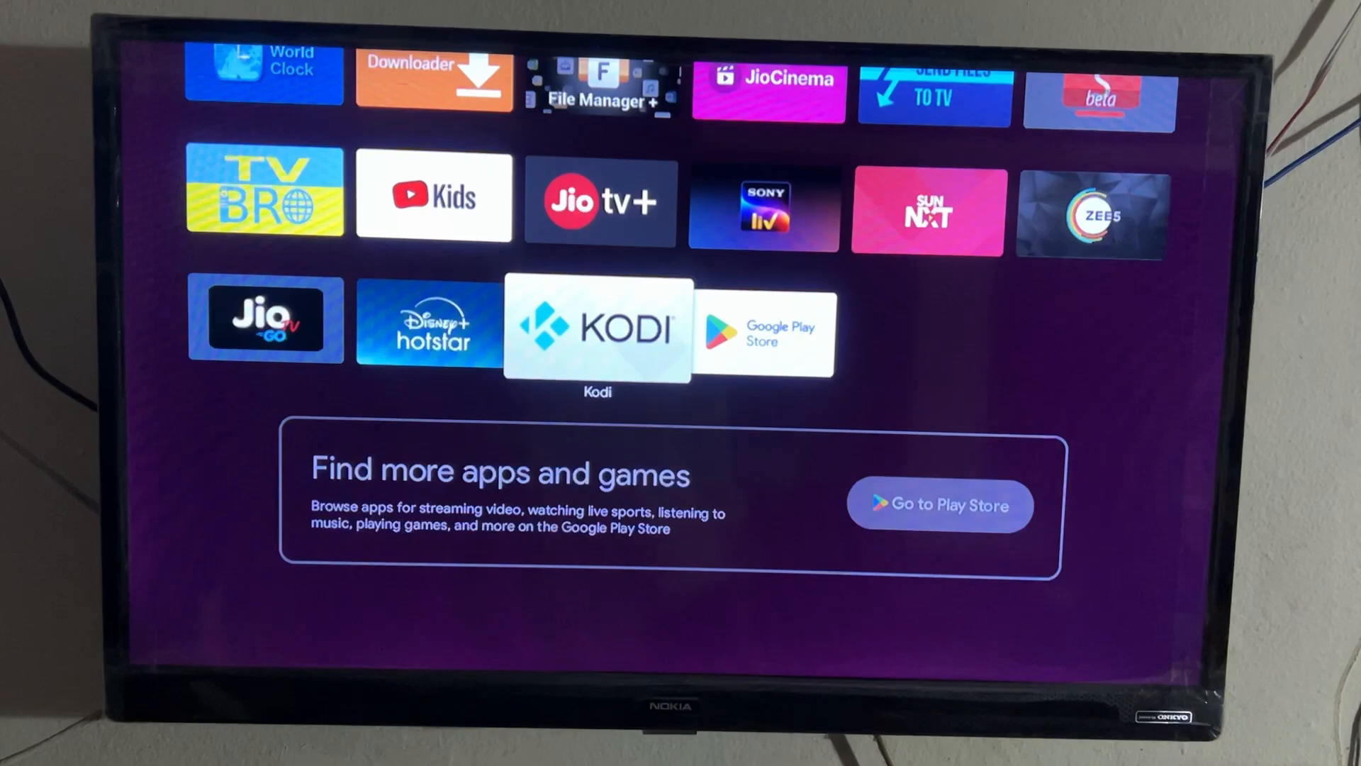
key(Return)
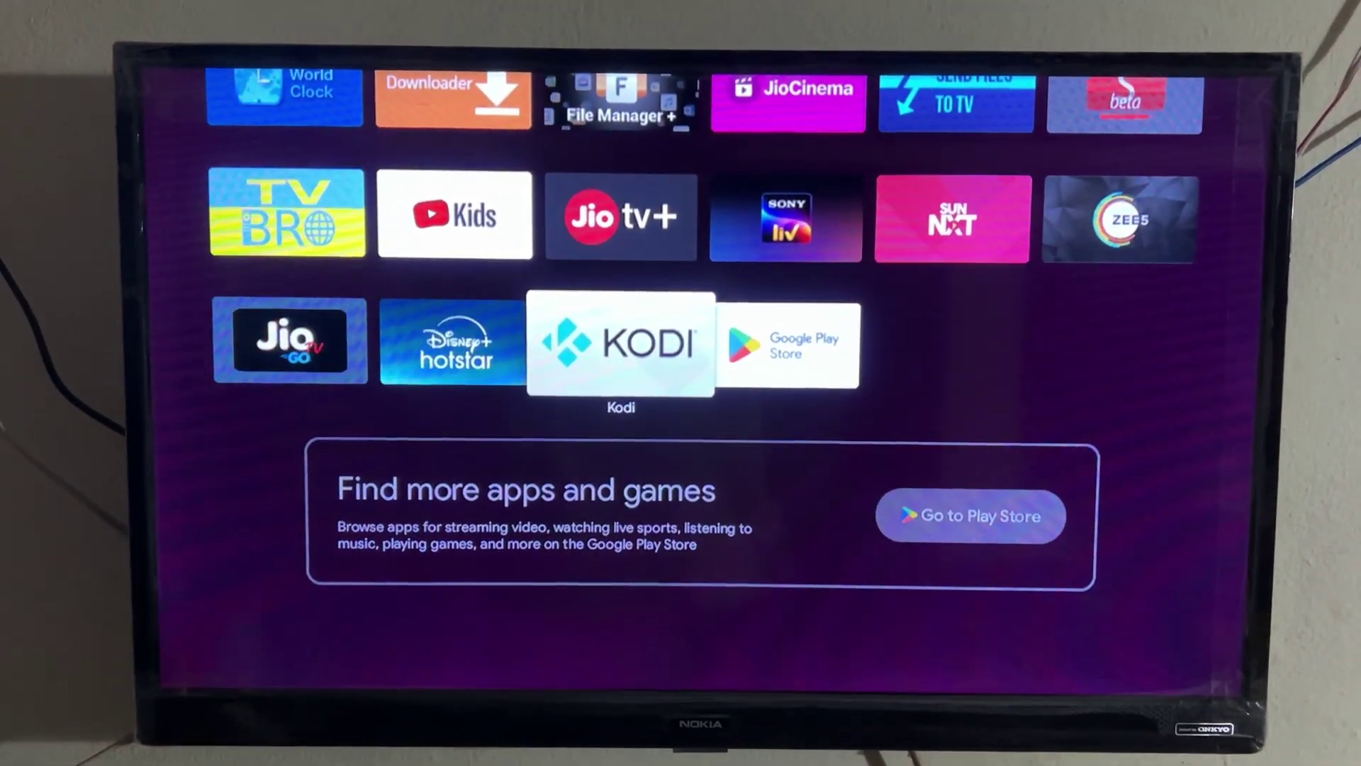
key(Up)
key(Up)
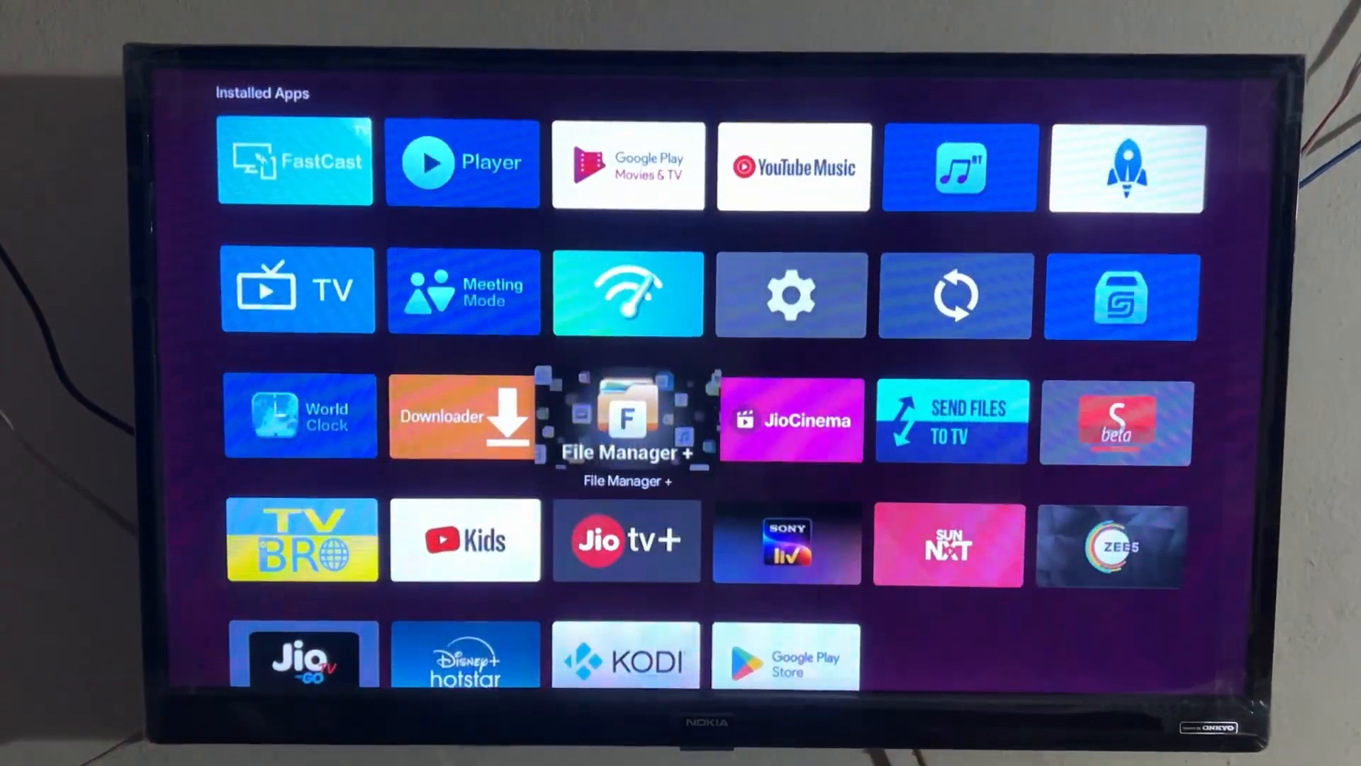
key(Down)
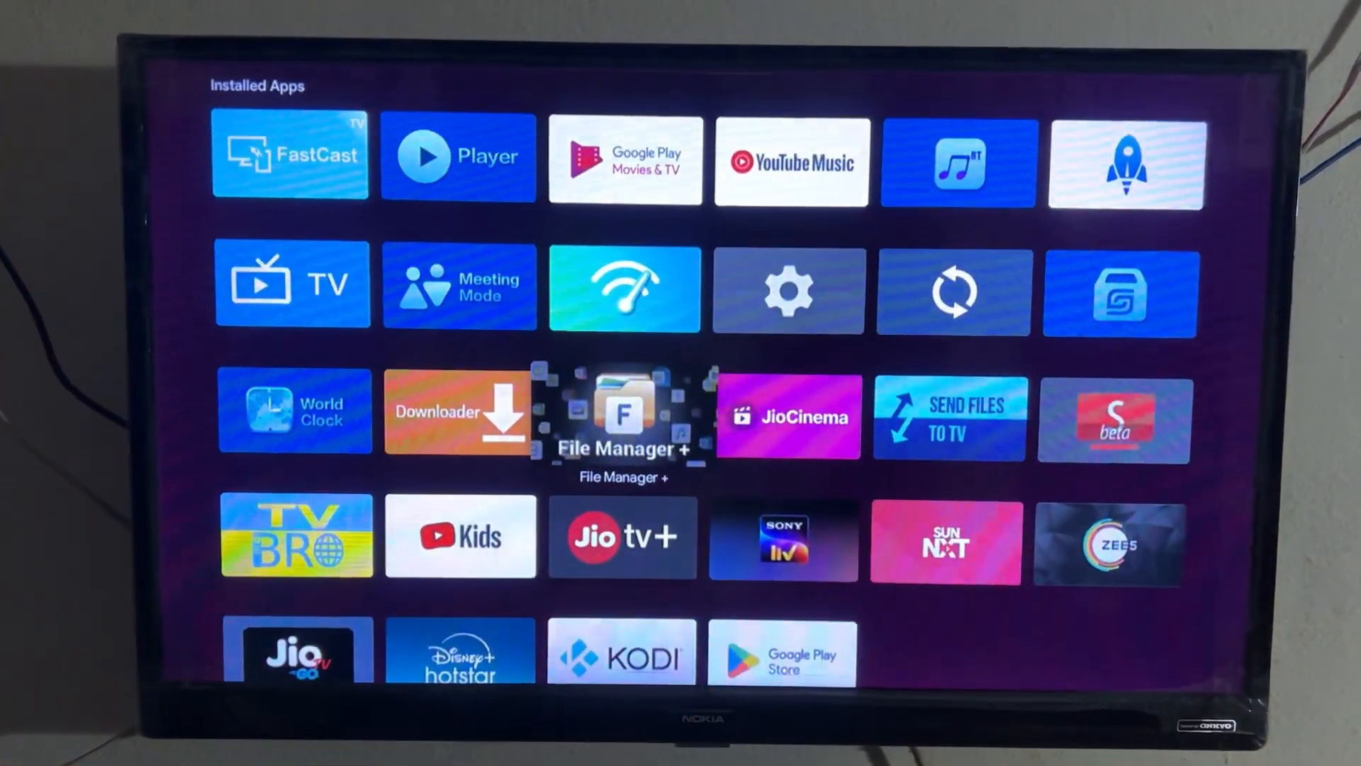
key(Return)
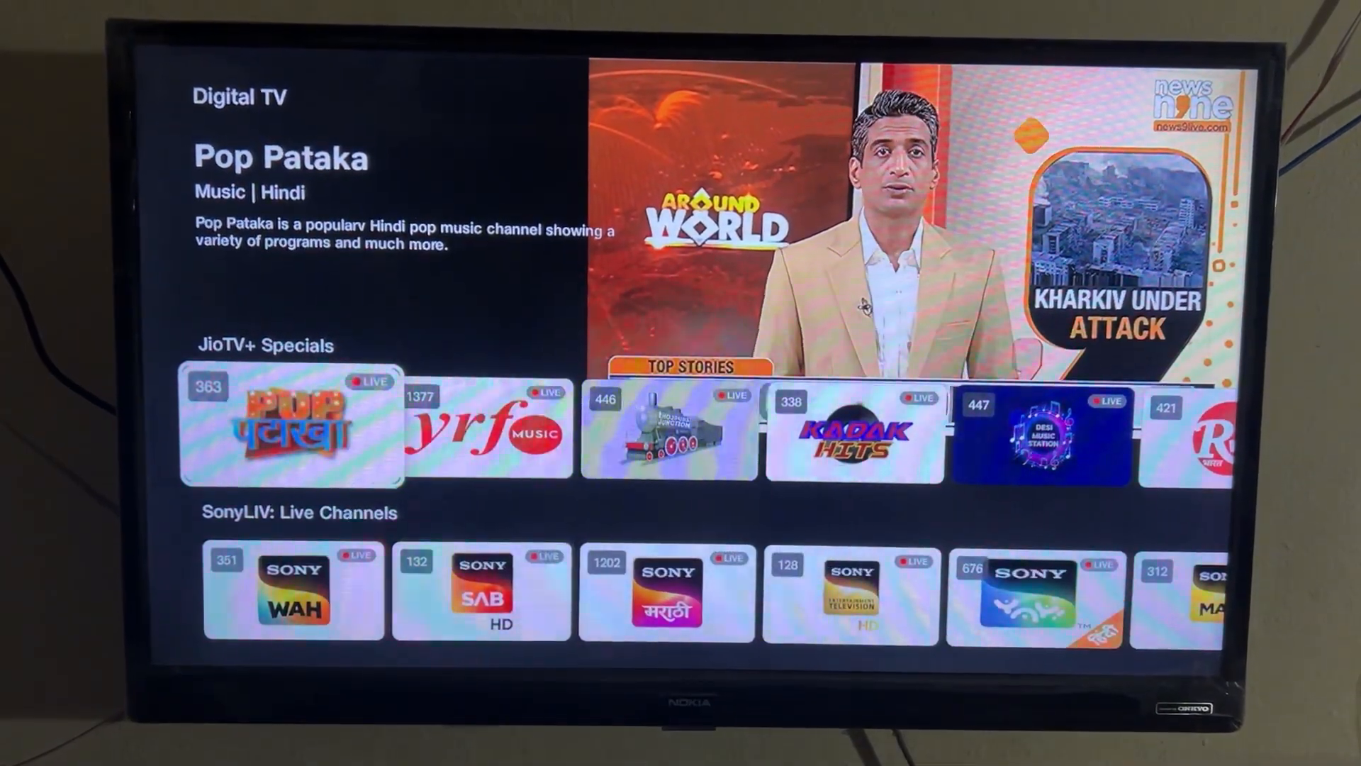
key(Home)
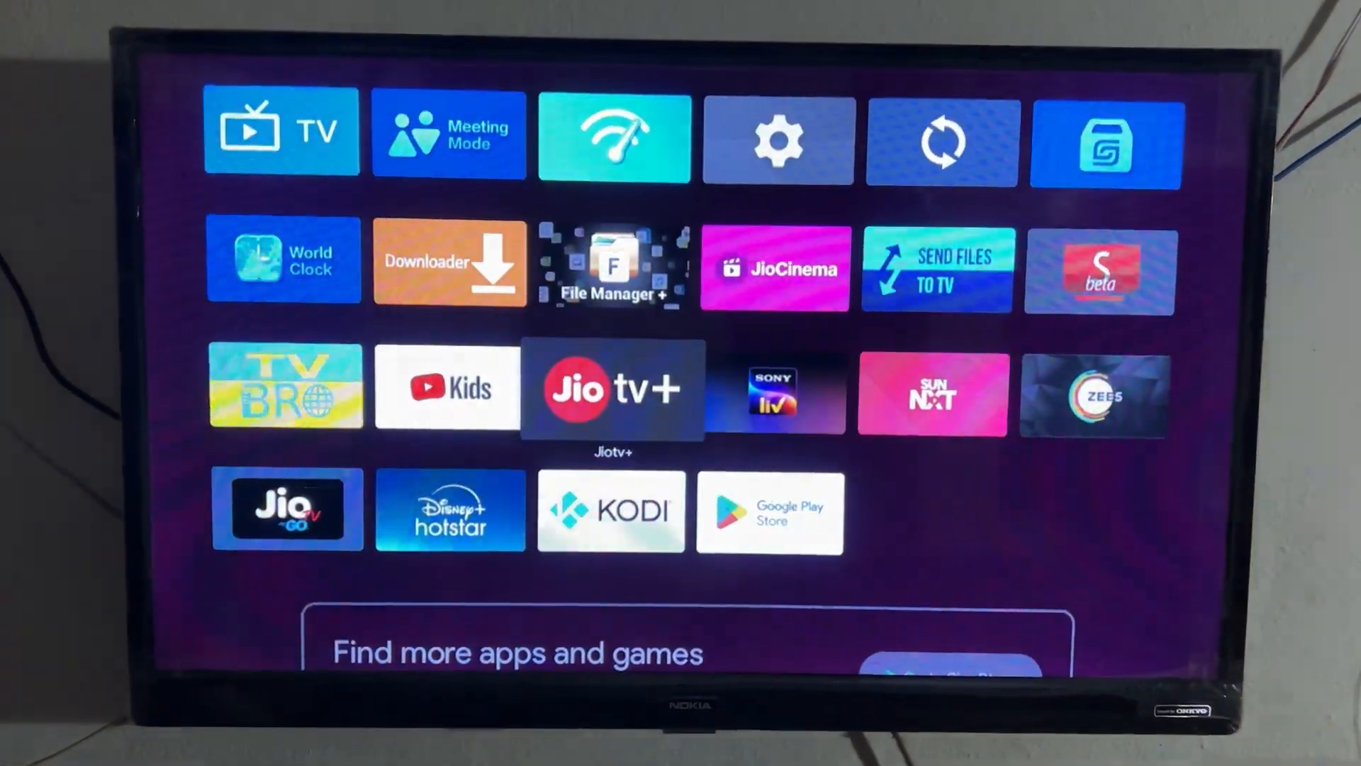